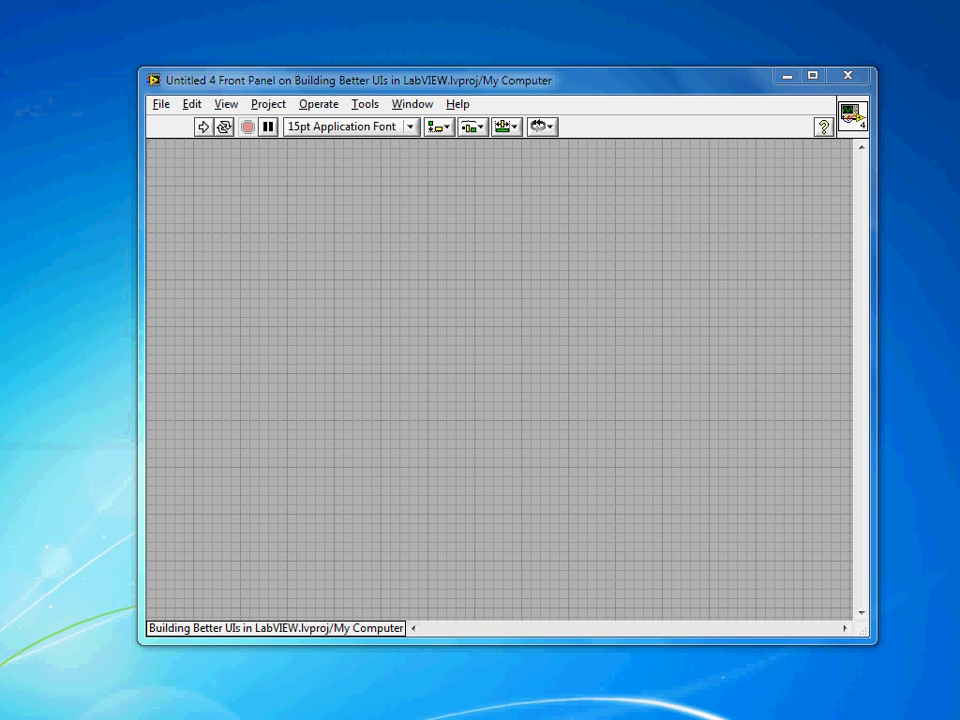
# Add a Horizontal Splitter near the top of the front panel to create a top pane.
pyautogui.rightClick(155, 148)
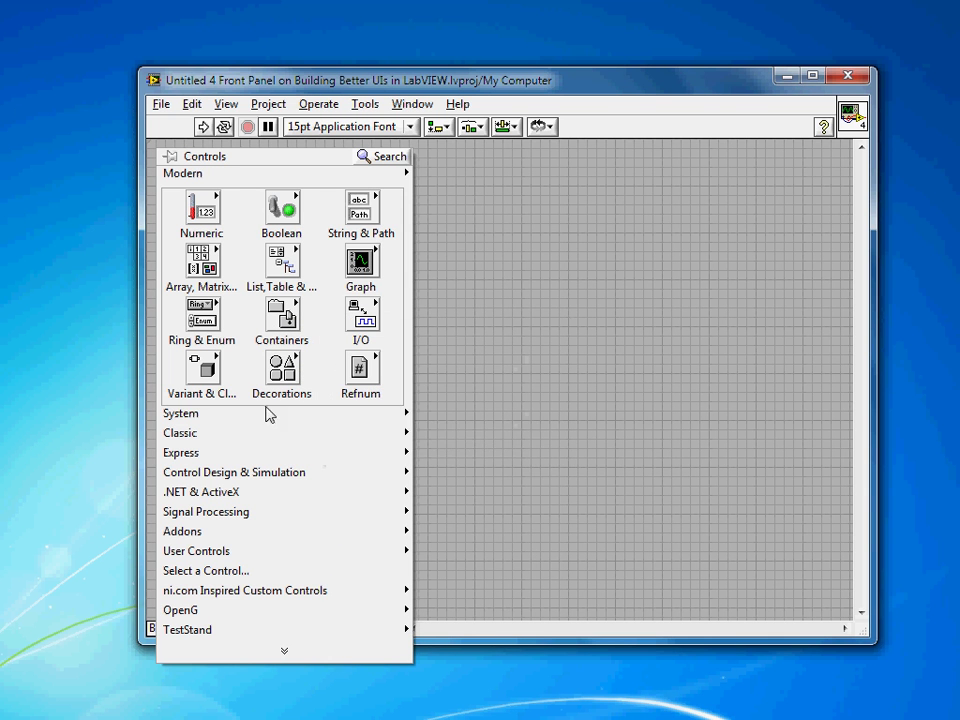
pyautogui.moveTo(258, 413)
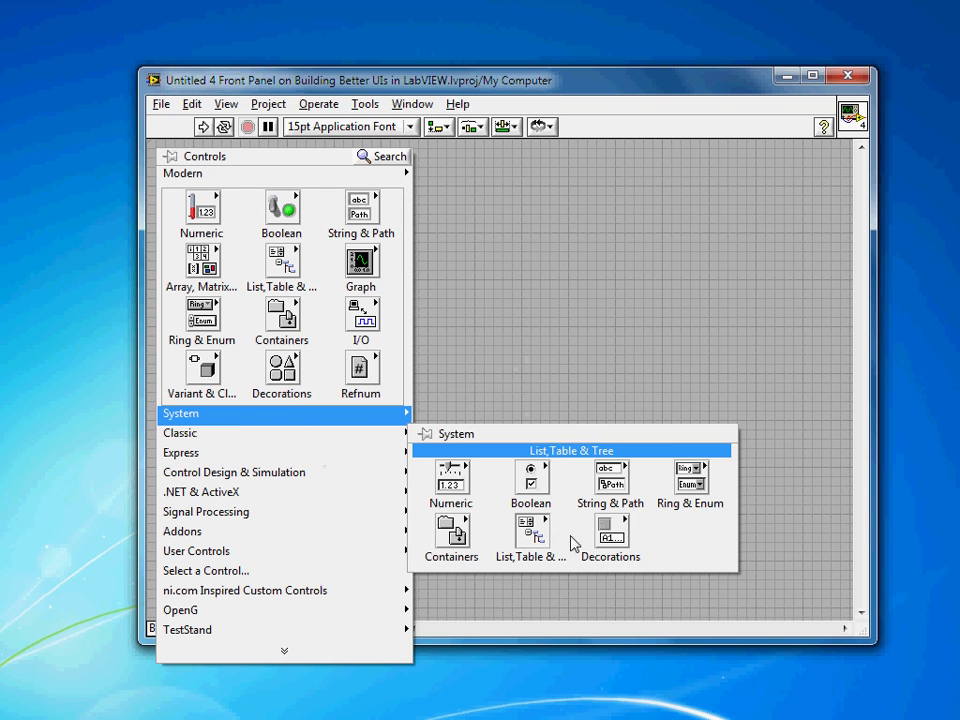
pyautogui.moveTo(451, 536)
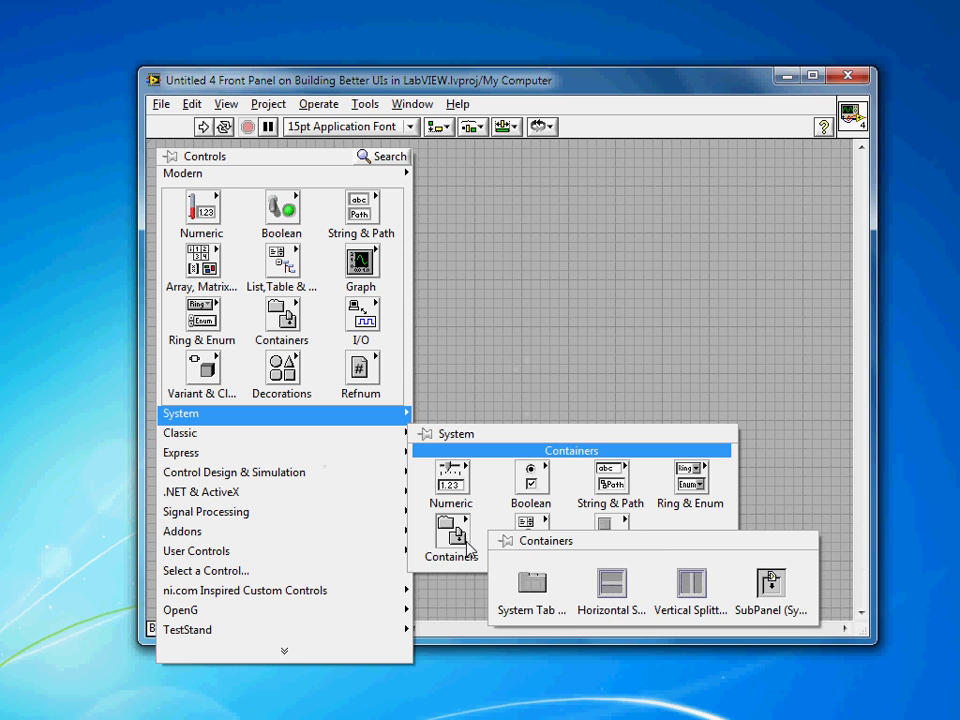
pyautogui.click(618, 600)
pyautogui.click(396, 216)
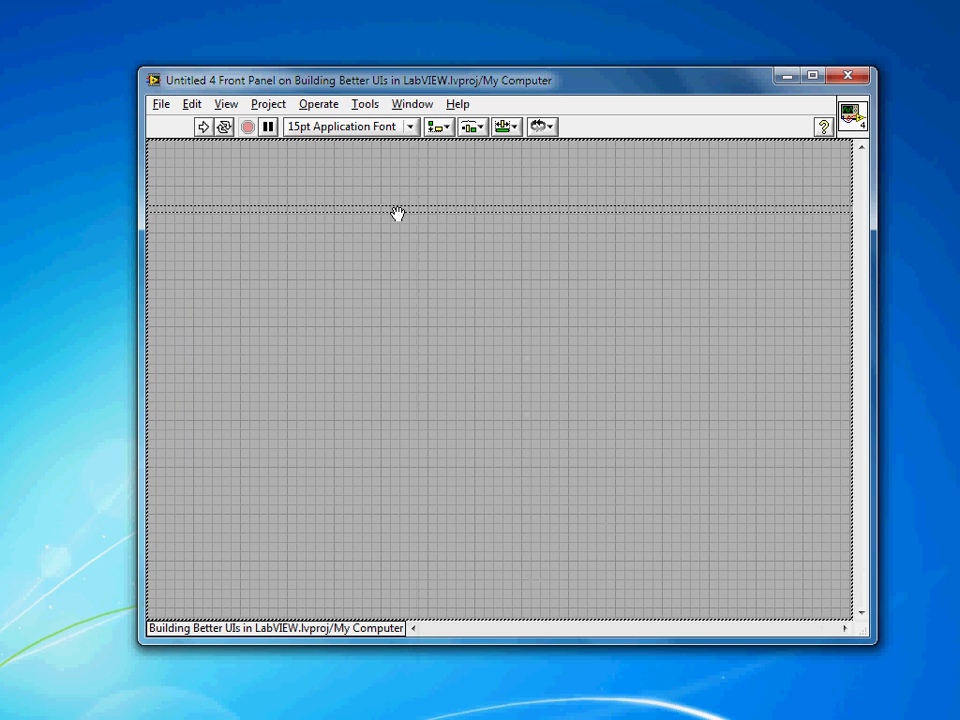
pyautogui.click(396, 214)
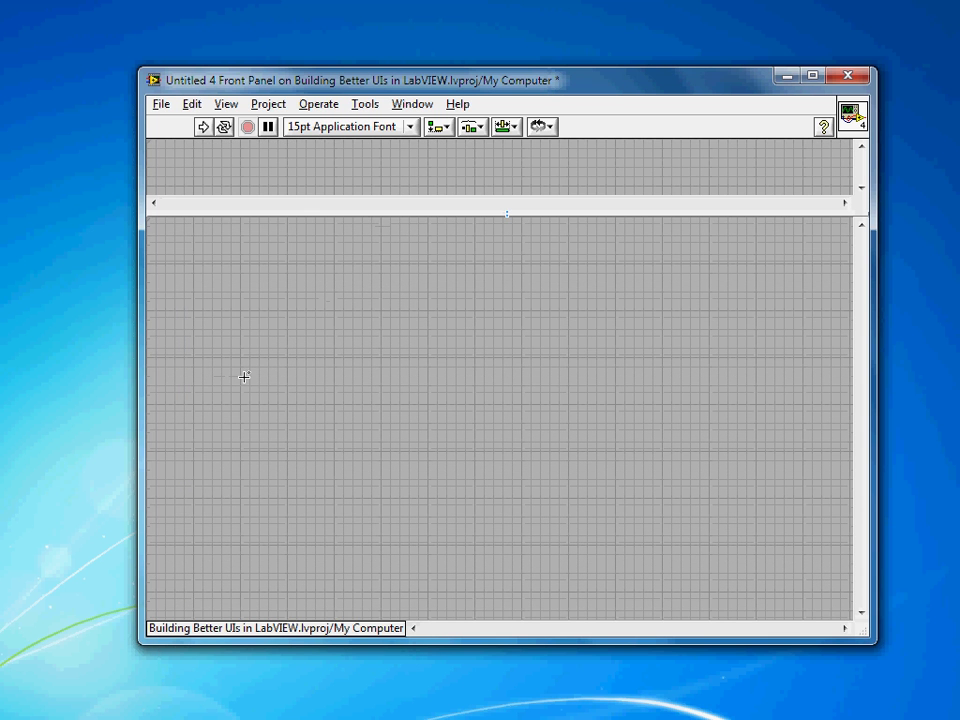
# Add a Vertical Splitter for a narrow left pane and a Horizontal Splitter near the bottom for a bottom pane.
pyautogui.rightClick(245, 372)
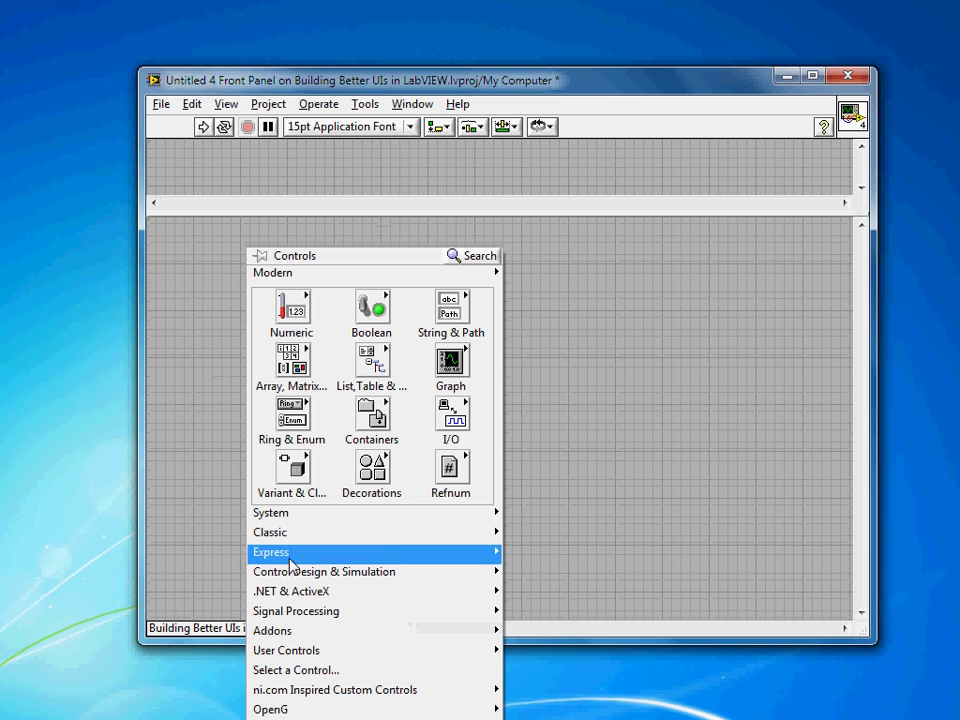
pyautogui.moveTo(372, 512)
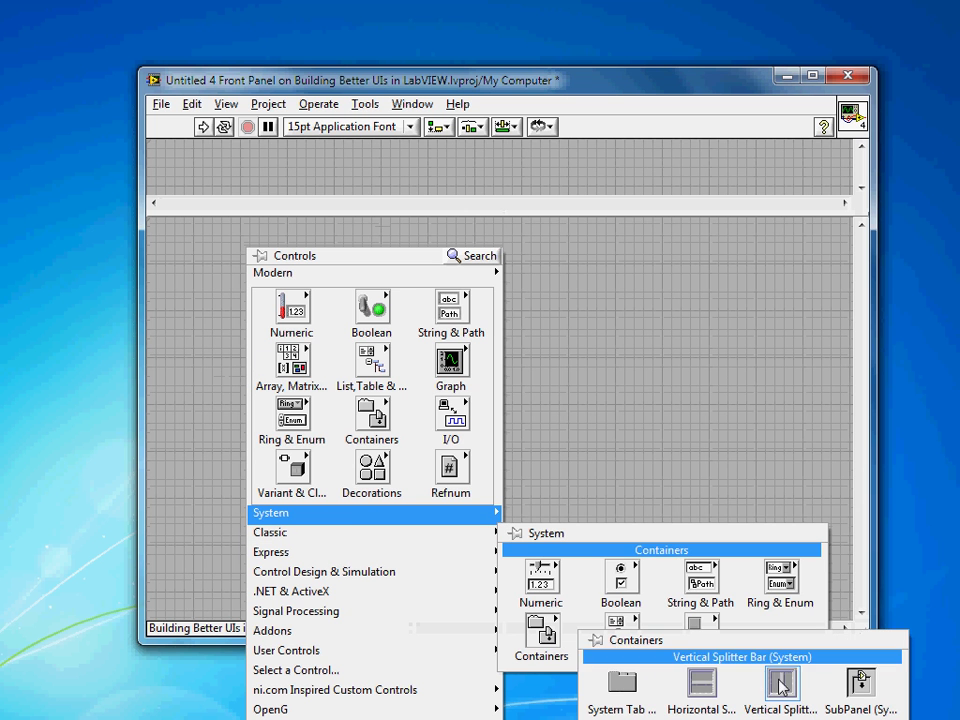
pyautogui.click(756, 672)
pyautogui.click(276, 426)
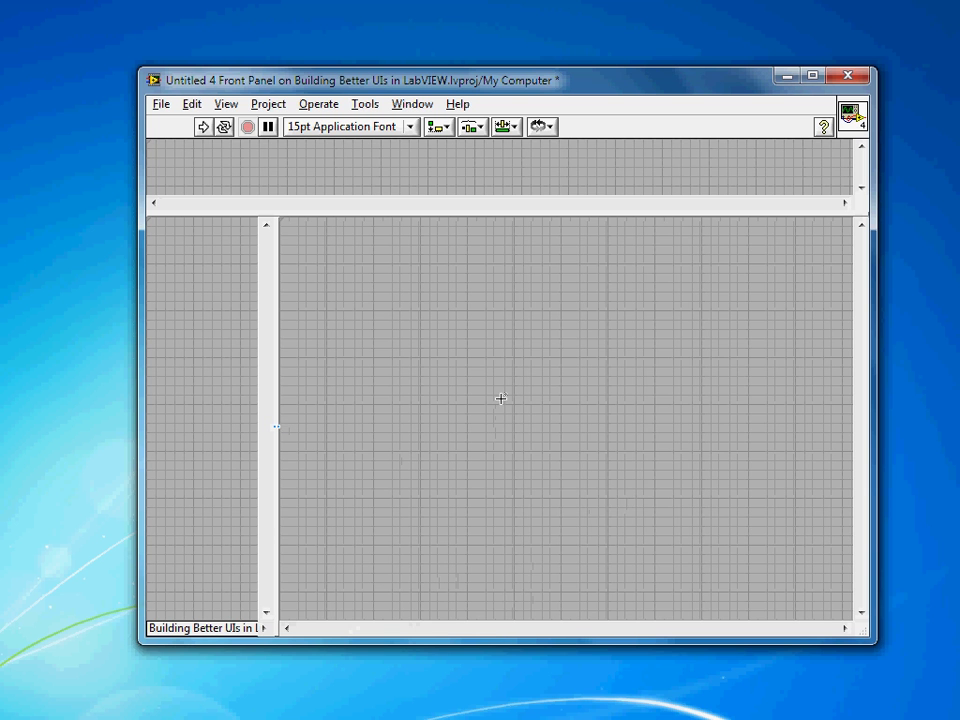
pyautogui.rightClick(501, 398)
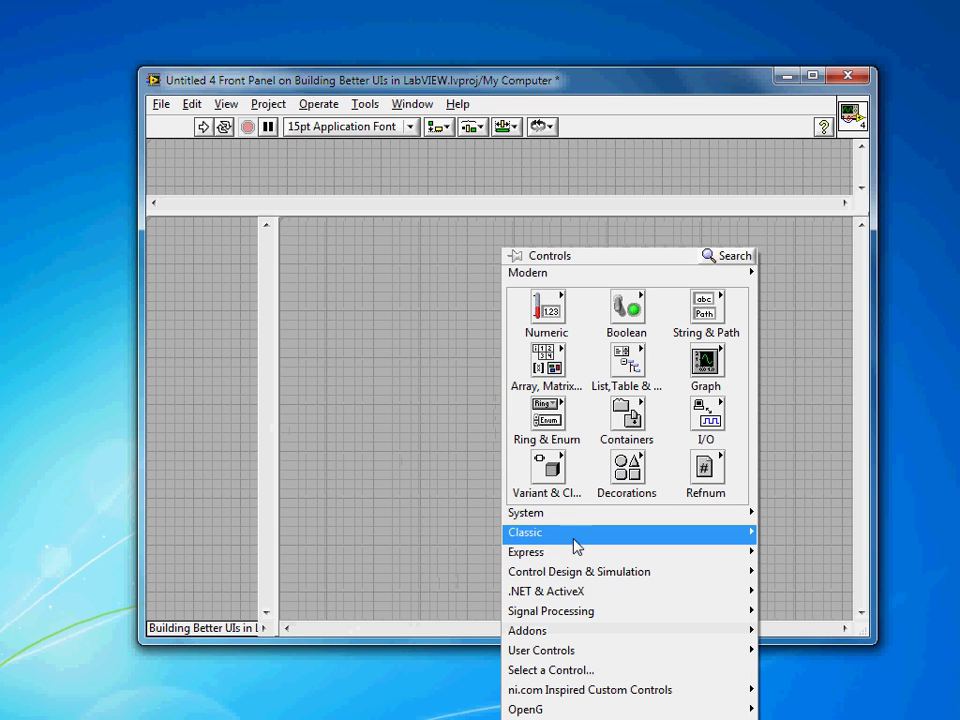
pyautogui.moveTo(626, 513)
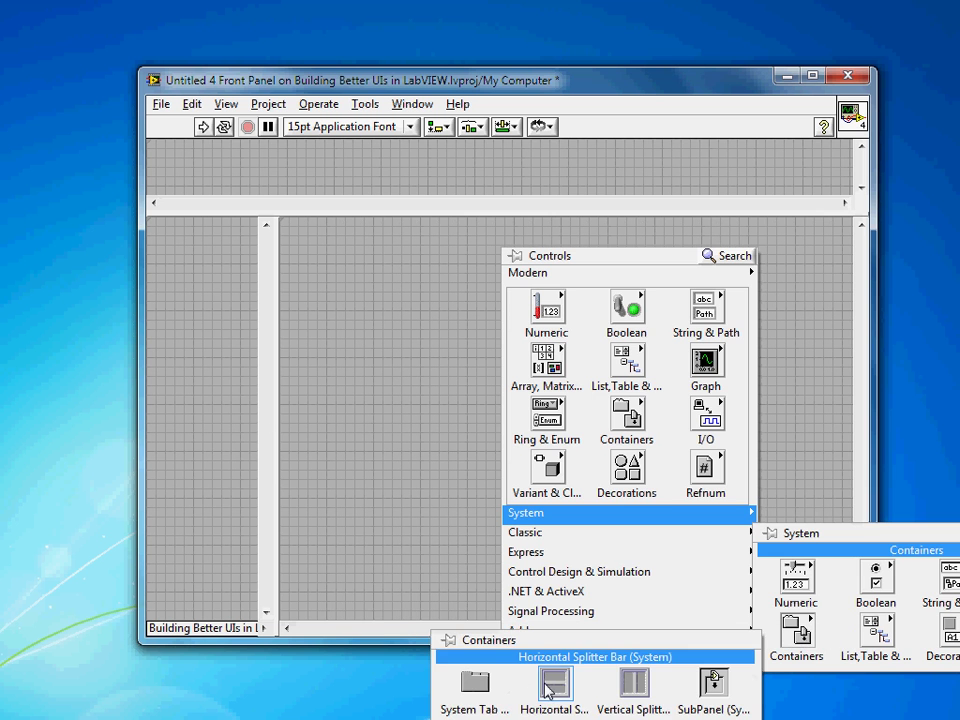
pyautogui.click(548, 690)
pyautogui.click(454, 594)
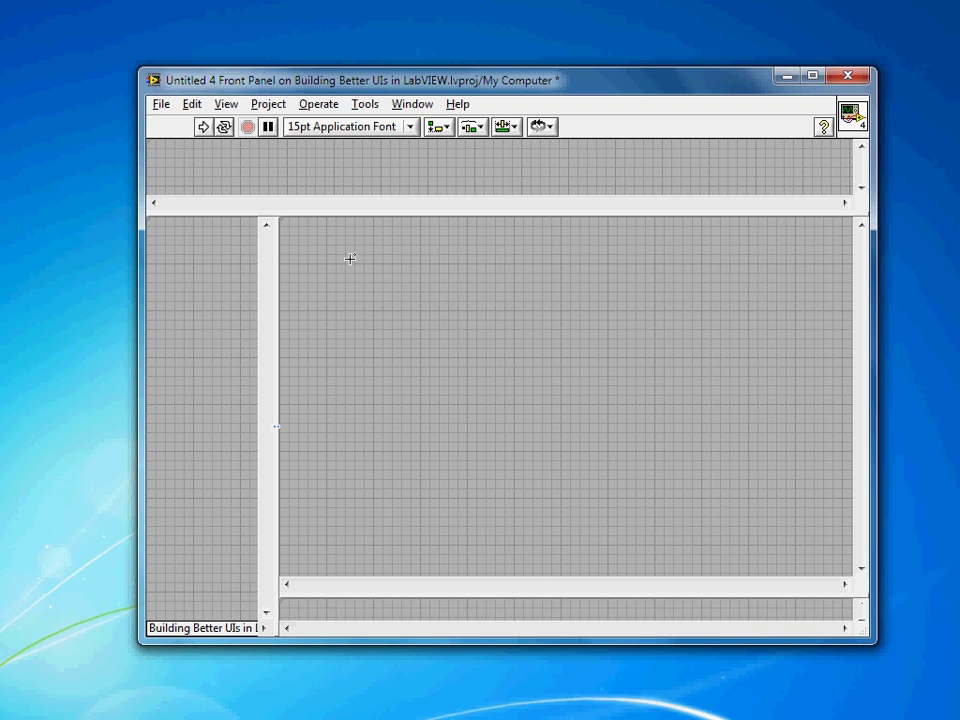
# Set both scrollbars of the top and left panes to Always Off.
pyautogui.rightClick(365, 213)
pyautogui.moveTo(431, 284)
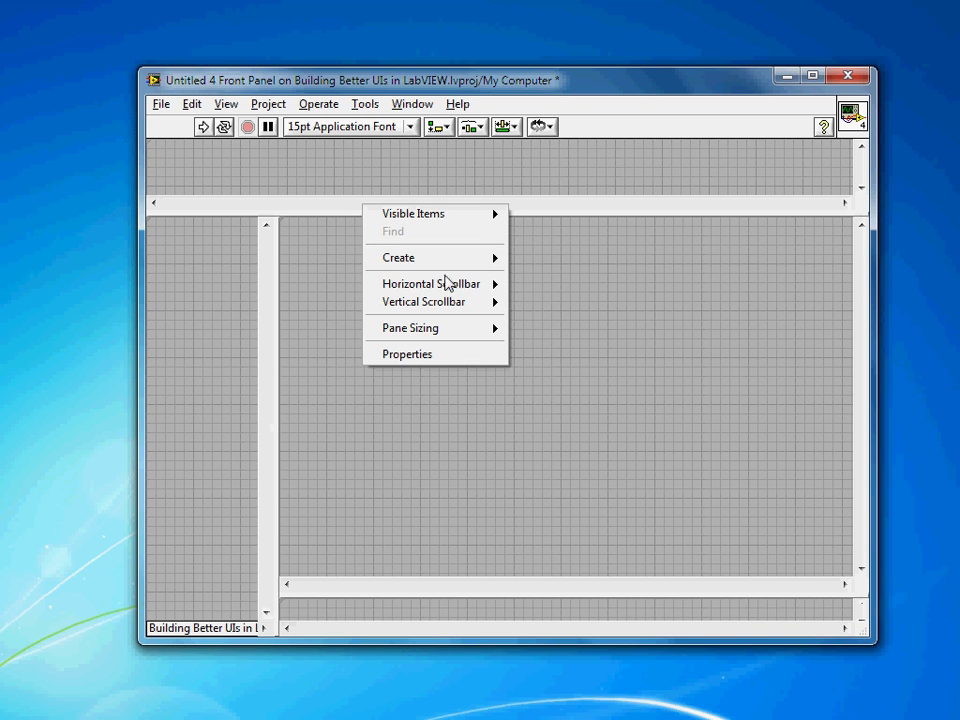
pyautogui.click(585, 302)
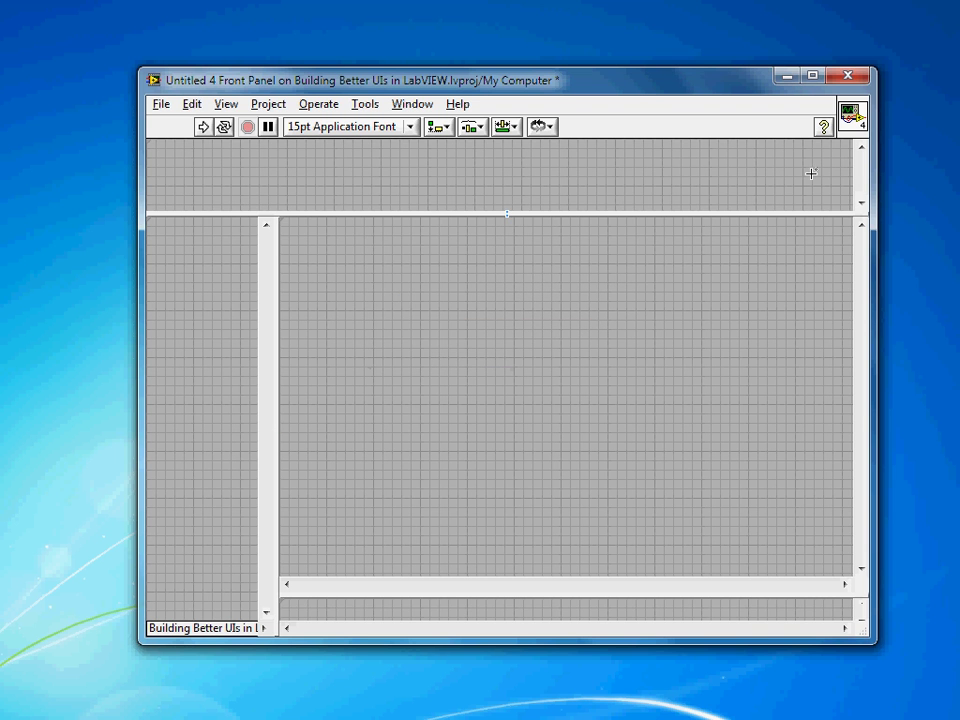
pyautogui.rightClick(860, 165)
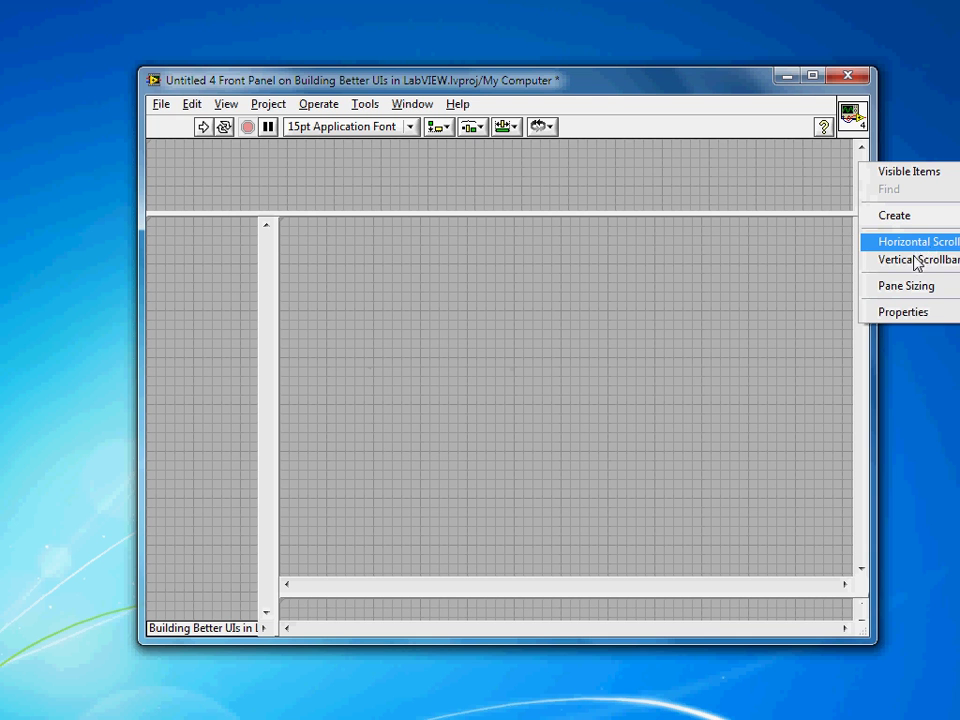
pyautogui.click(790, 278)
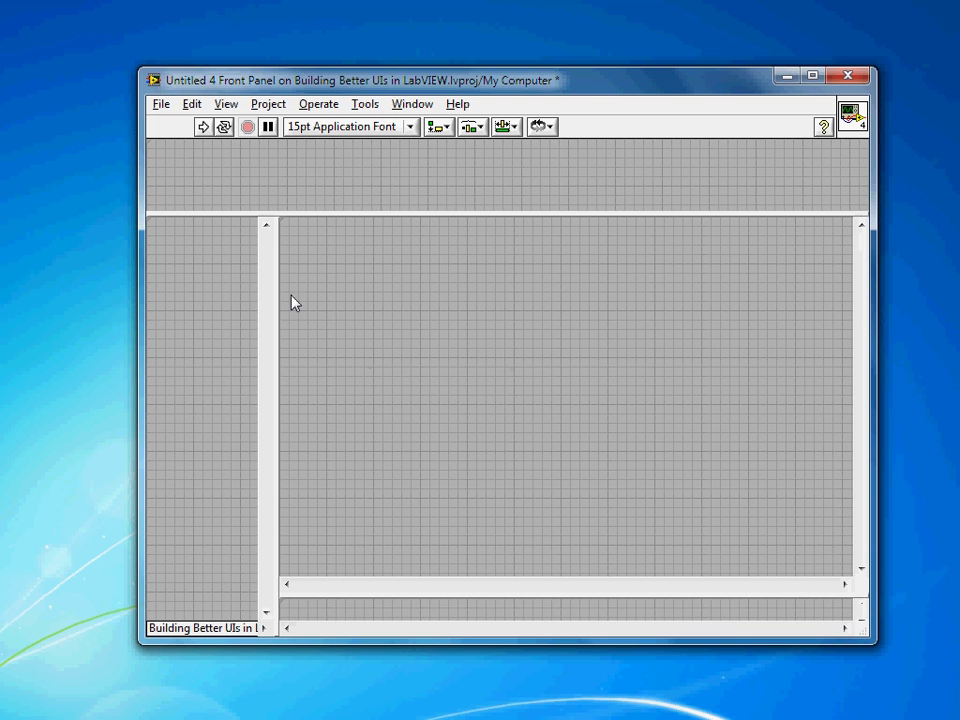
pyautogui.rightClick(270, 300)
pyautogui.moveTo(340, 375)
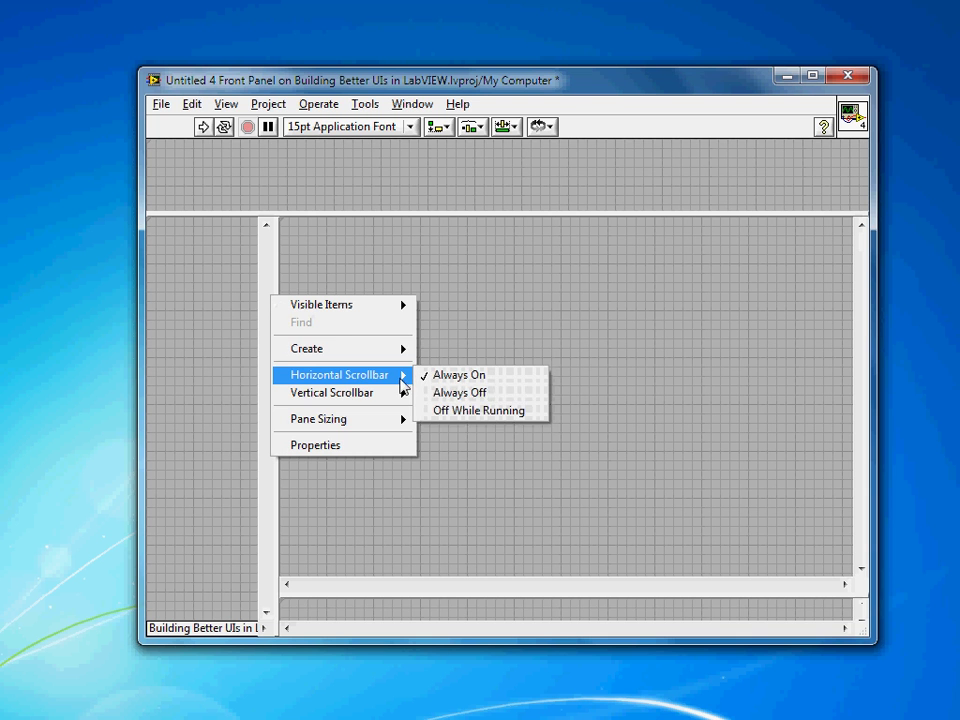
pyautogui.click(491, 410)
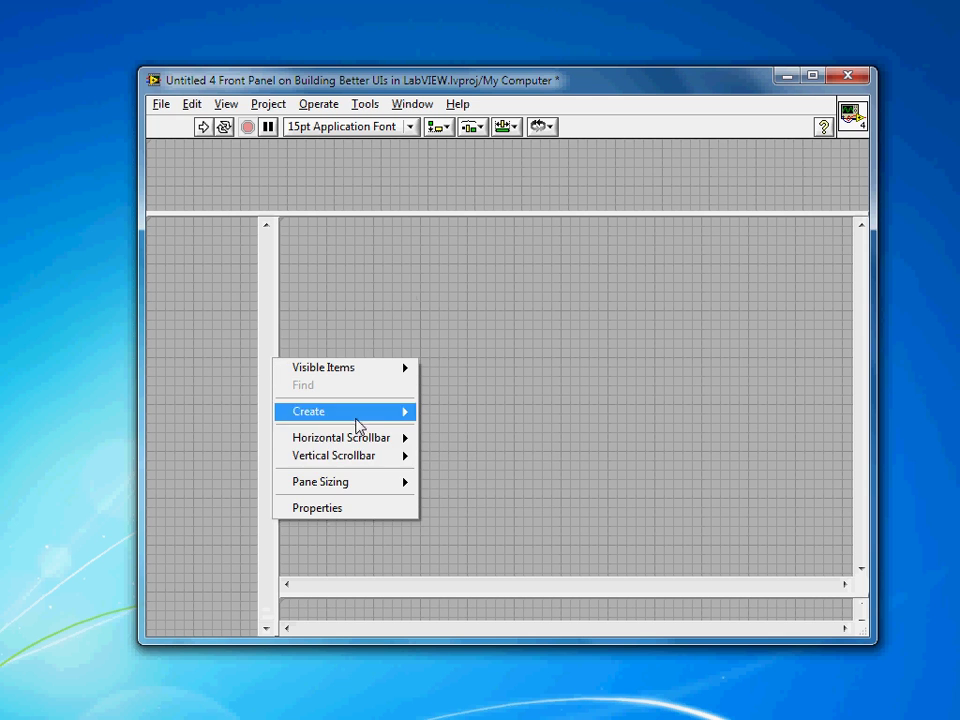
pyautogui.moveTo(333, 455)
pyautogui.click(488, 474)
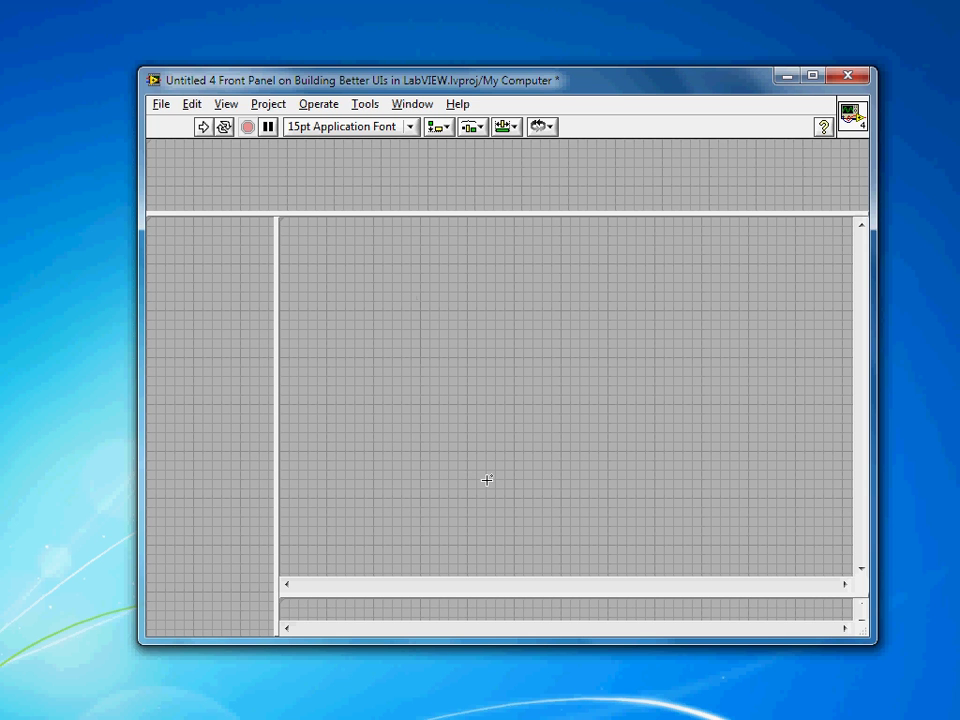
# Hide the main pane's horizontal scrollbar and both bottom-pane scrollbars, then lower the bottom divider slightly.
pyautogui.rightClick(418, 589)
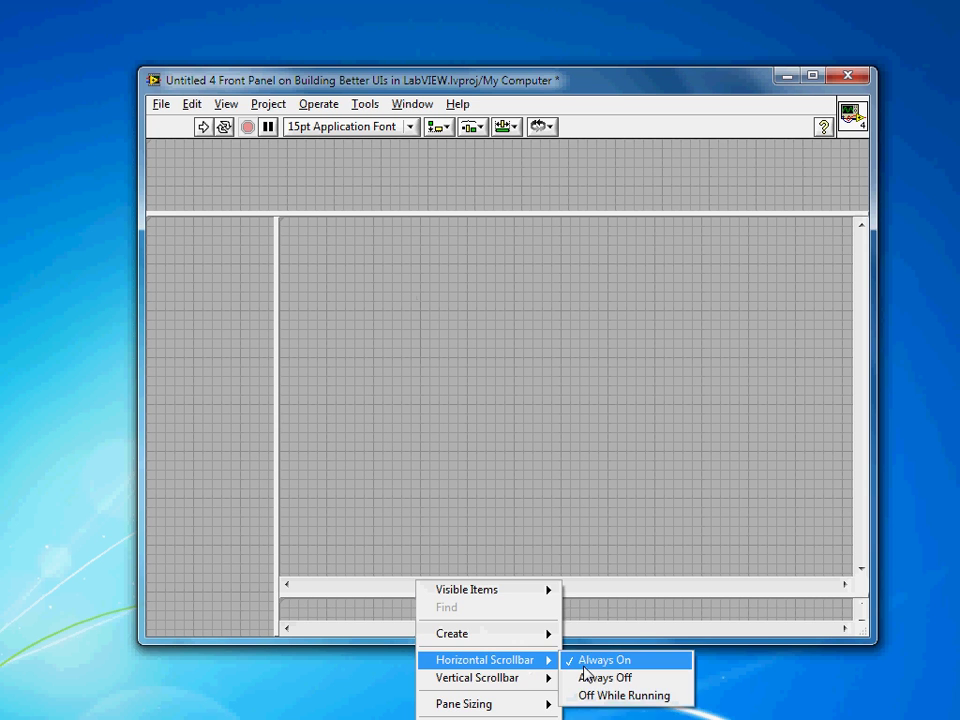
pyautogui.click(601, 677)
pyautogui.rightClick(865, 433)
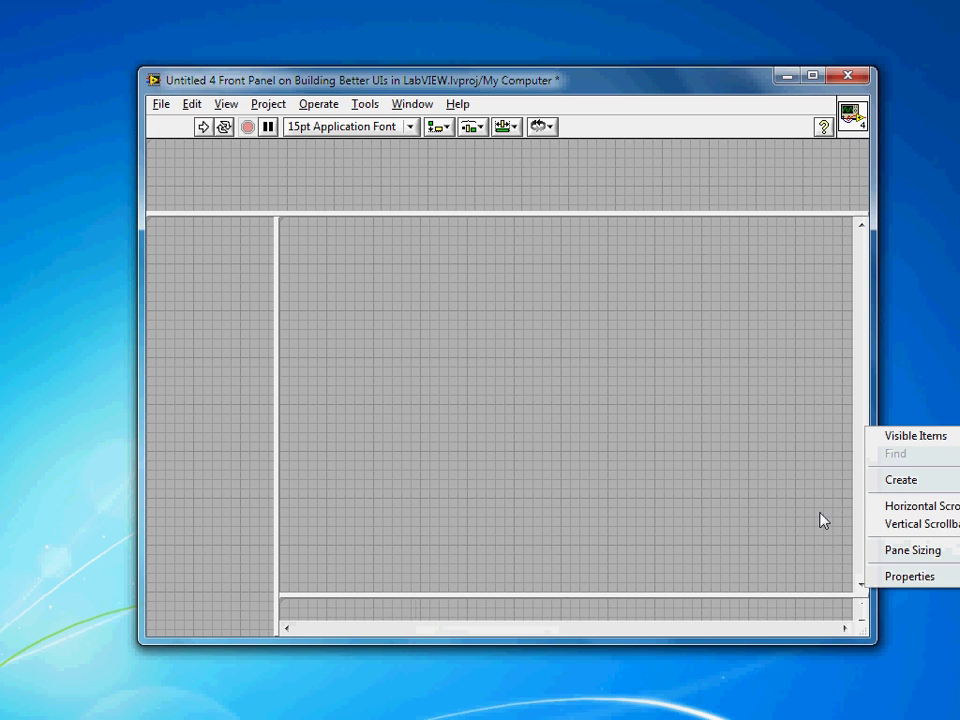
pyautogui.rightClick(593, 636)
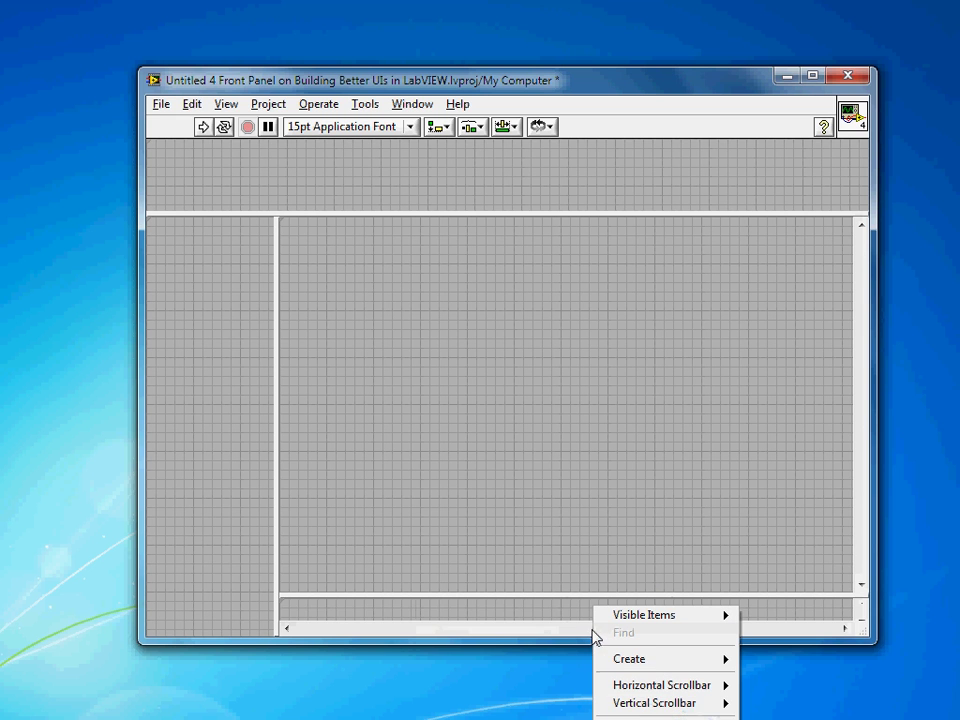
pyautogui.moveTo(660, 703)
pyautogui.click(600, 660)
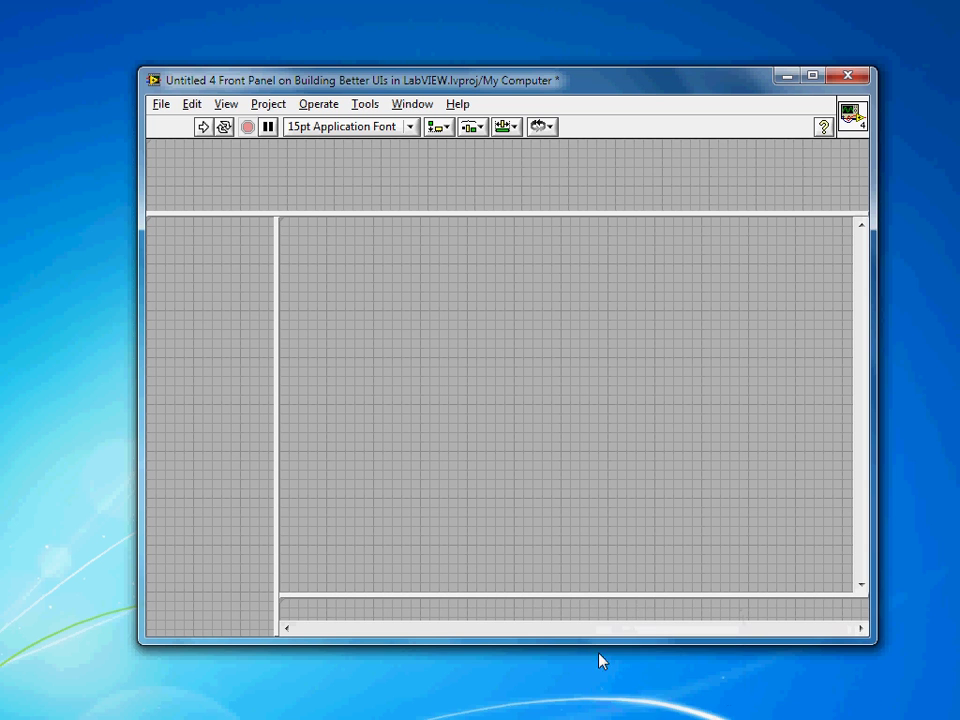
pyautogui.rightClick(521, 634)
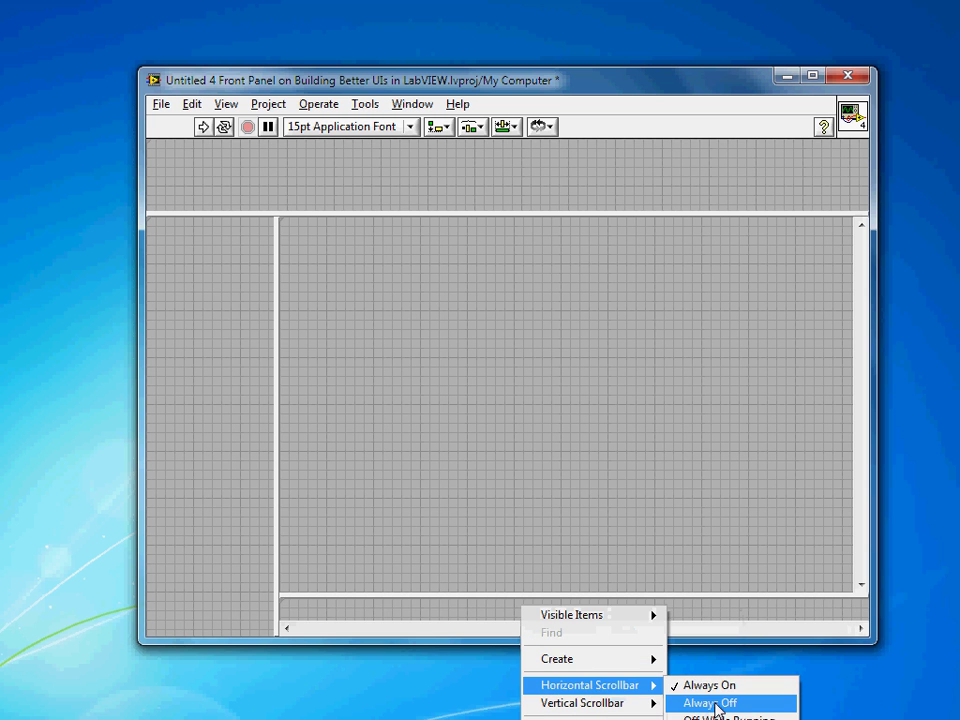
pyautogui.click(714, 706)
pyautogui.moveTo(513, 596); pyautogui.dragTo(512, 613)
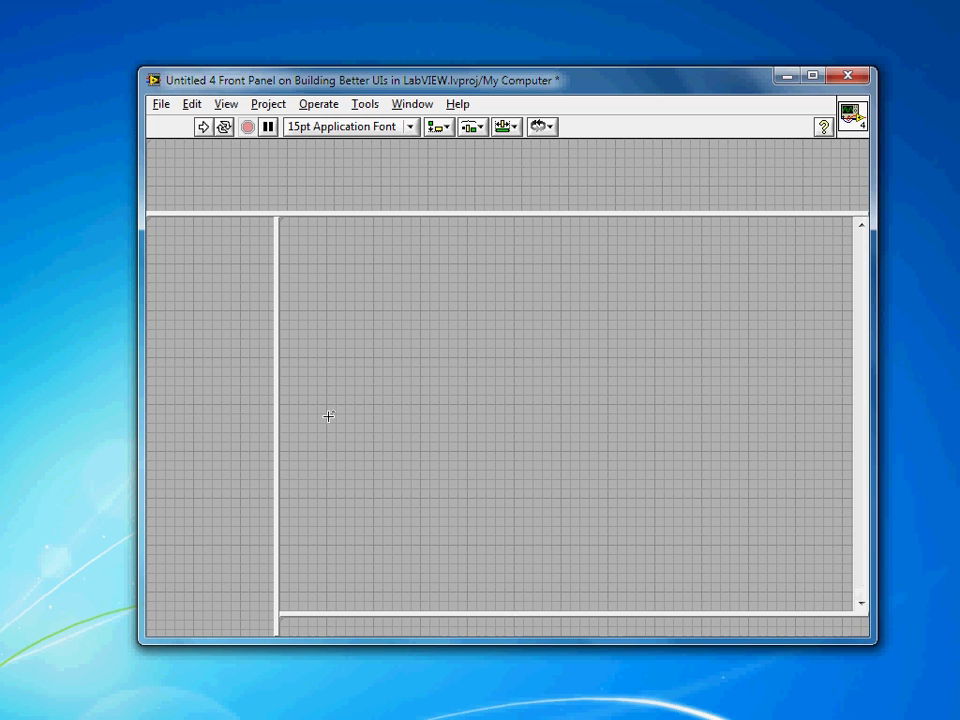
pyautogui.rightClick(489, 214)
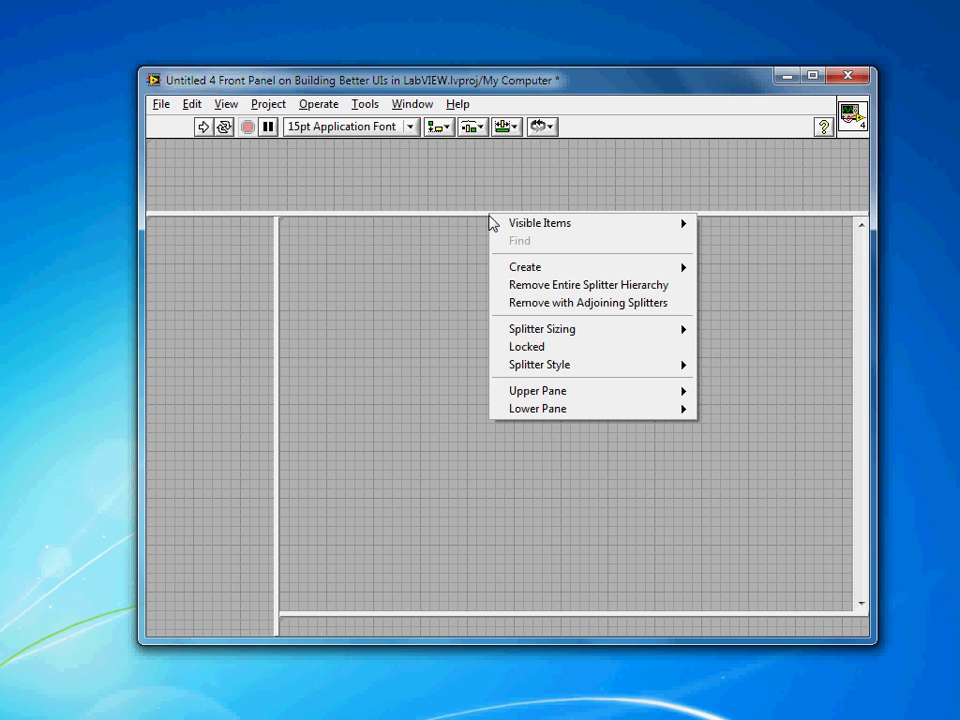
pyautogui.moveTo(542, 329)
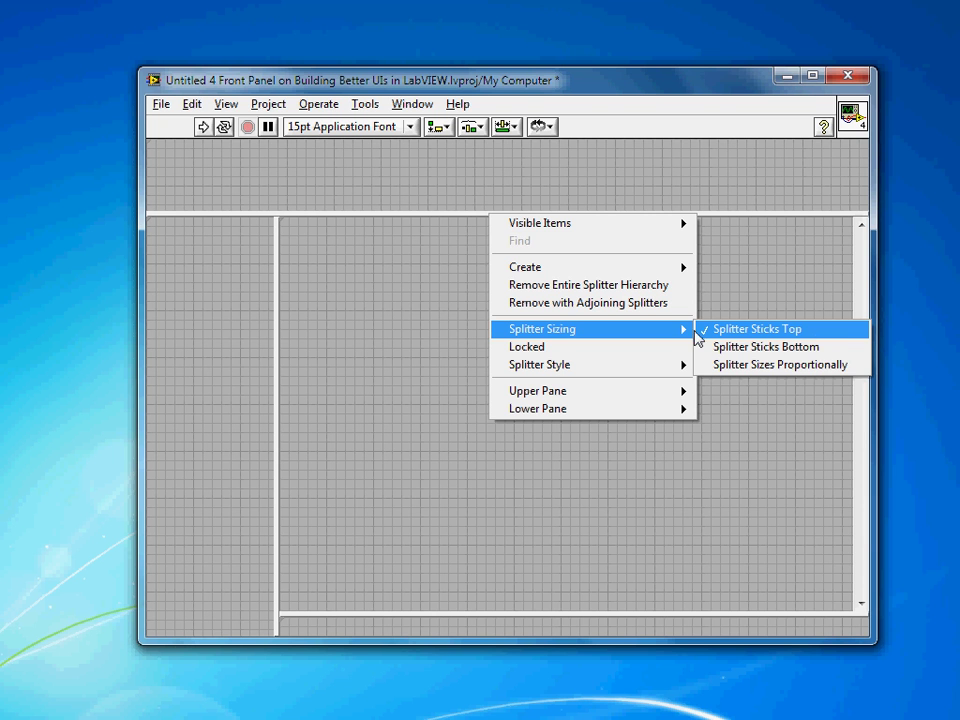
pyautogui.click(585, 347)
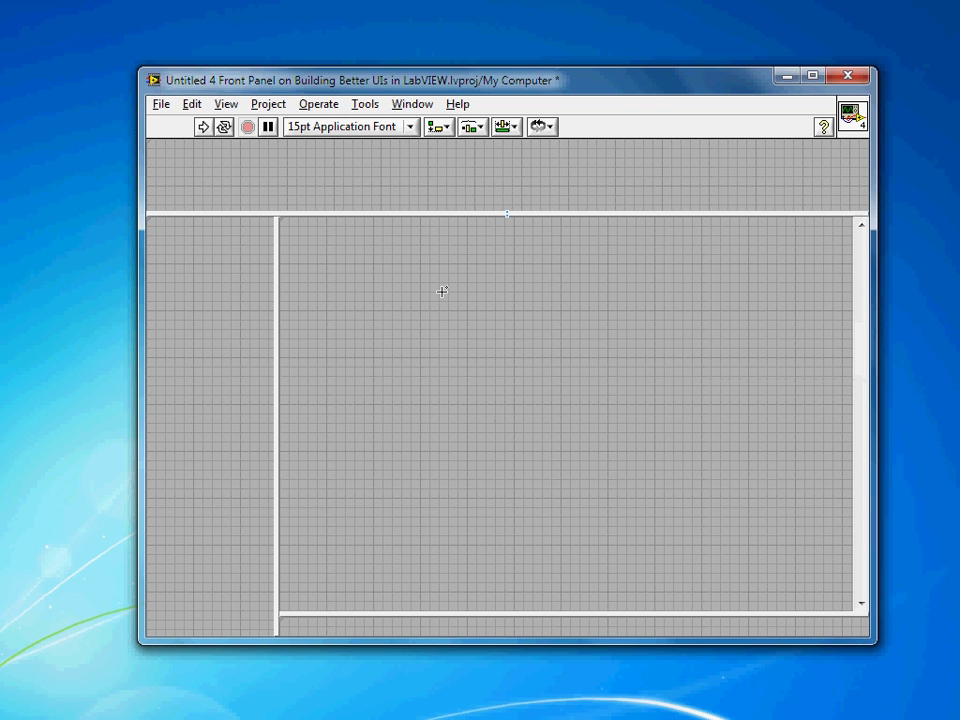
pyautogui.rightClick(417, 221)
pyautogui.moveTo(466, 390)
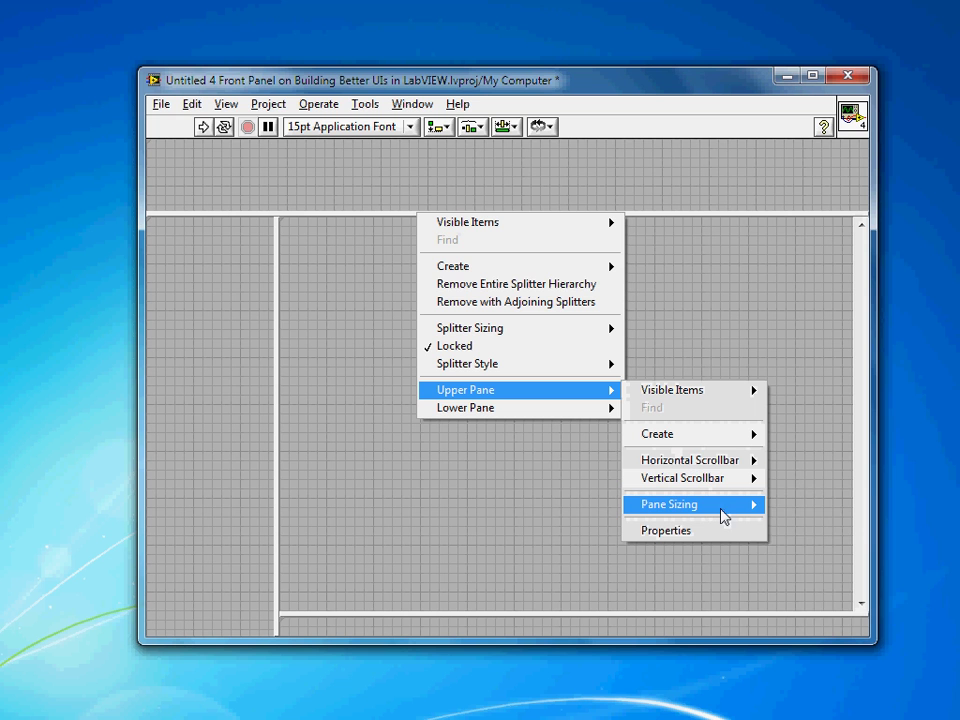
pyautogui.moveTo(692, 504)
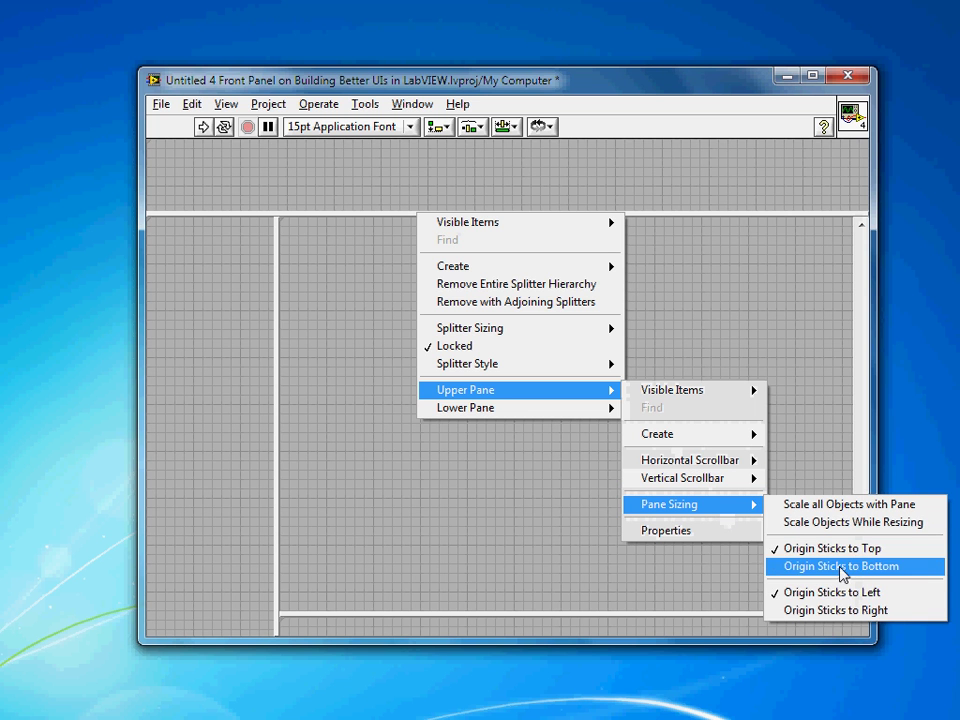
pyautogui.click(525, 522)
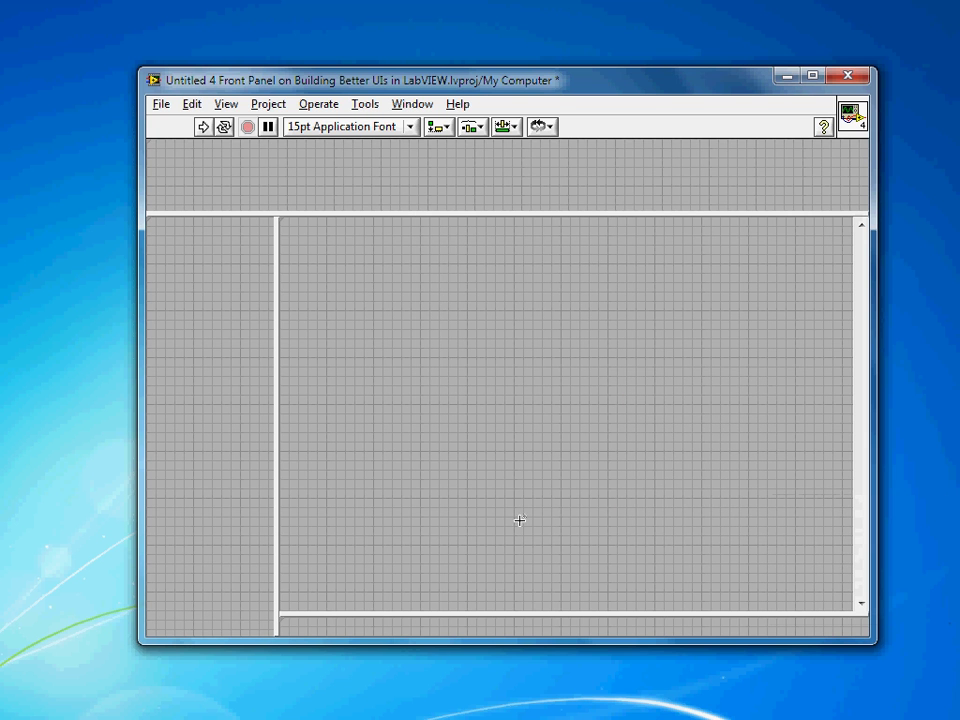
# Set the bottom splitter's sizing to Splitter Sticks Bottom.
pyautogui.rightClick(274, 358)
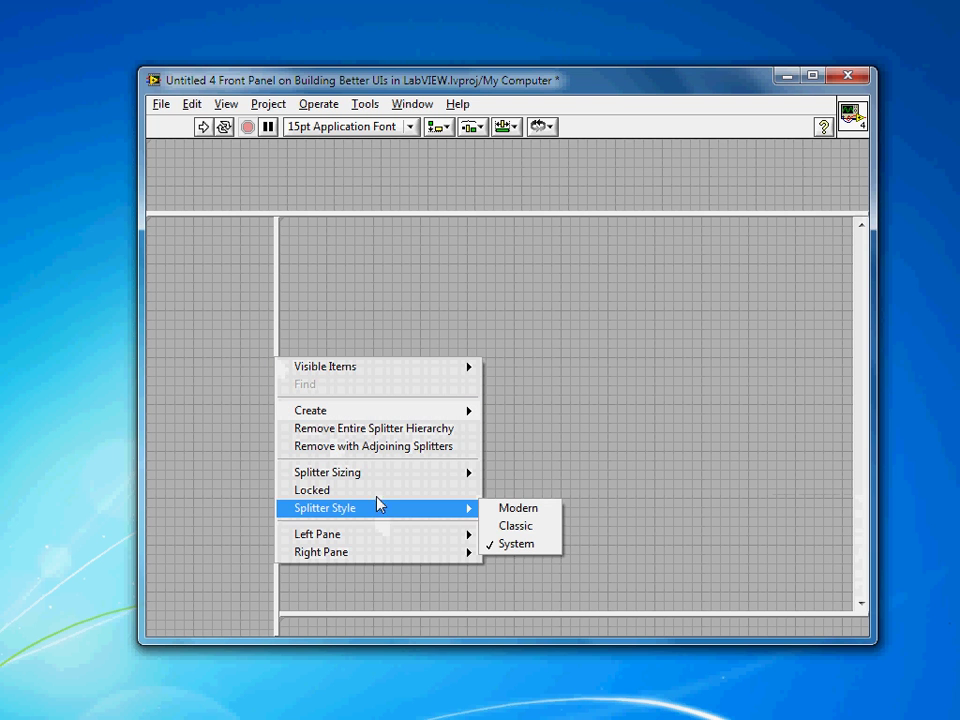
pyautogui.moveTo(327, 472)
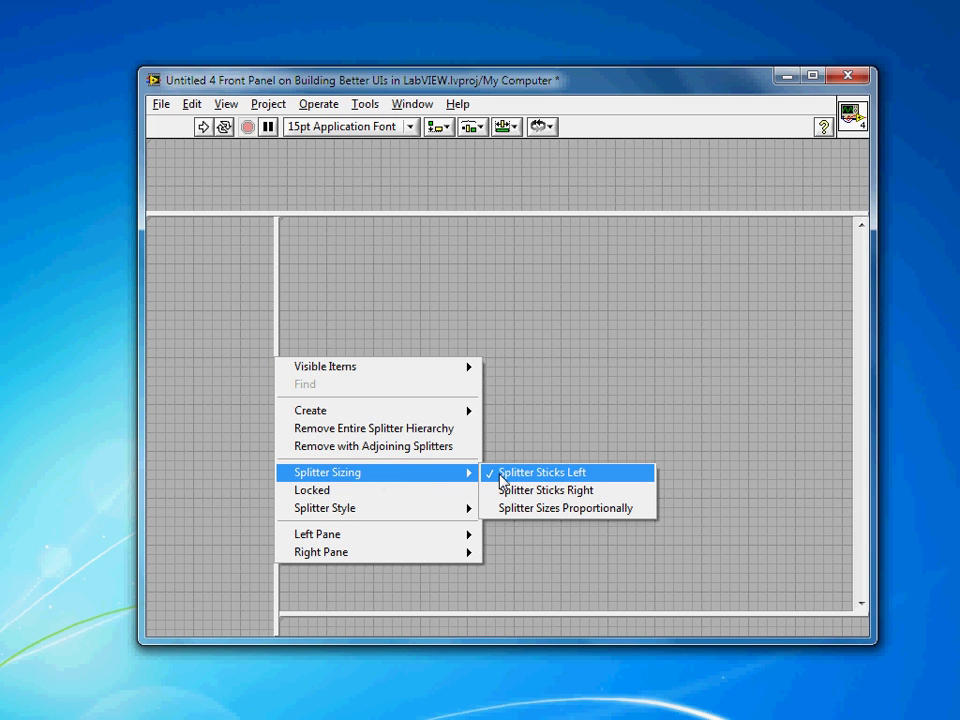
pyautogui.click(568, 362)
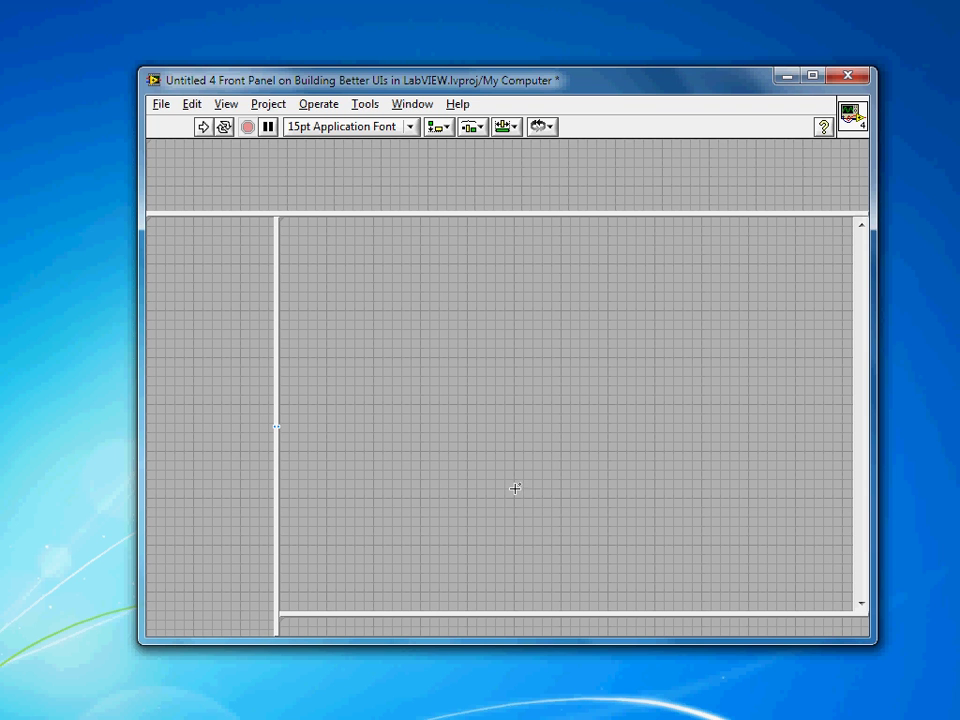
pyautogui.rightClick(450, 620)
pyautogui.moveTo(504, 676)
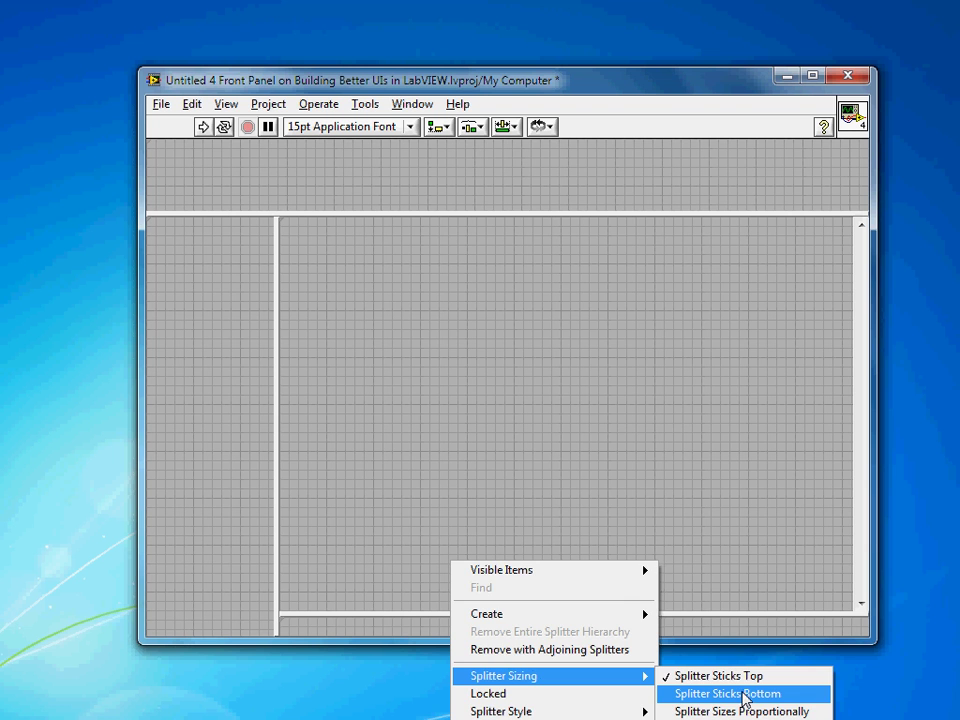
pyautogui.click(743, 695)
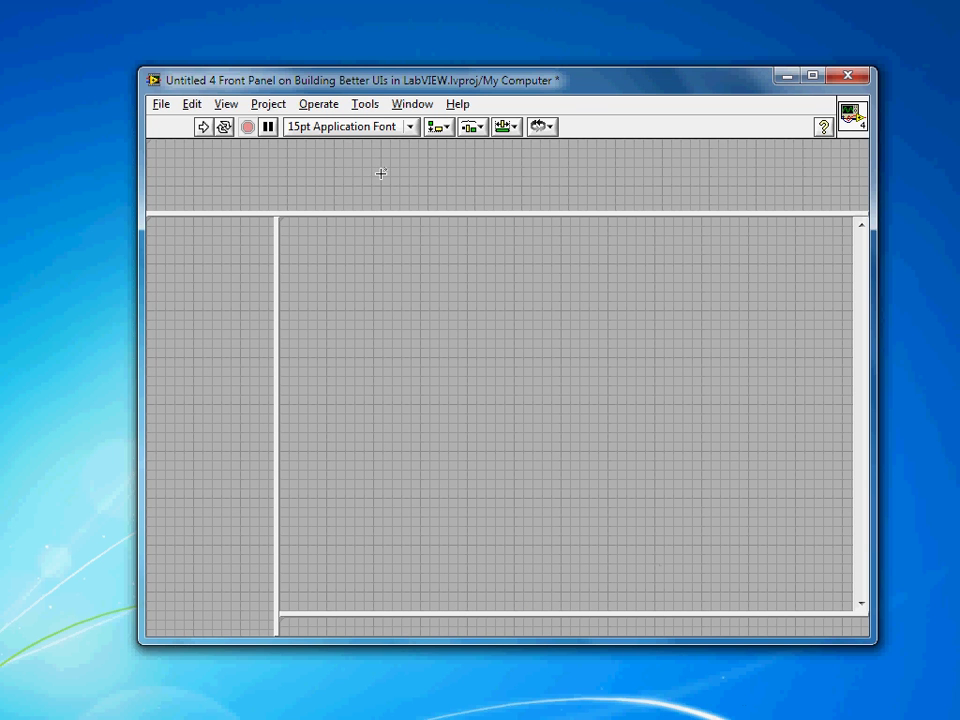
# Run the panel, then move and enlarge the window to confirm only the main pane stretches.
pyautogui.hotkey('ctrl', 'r')
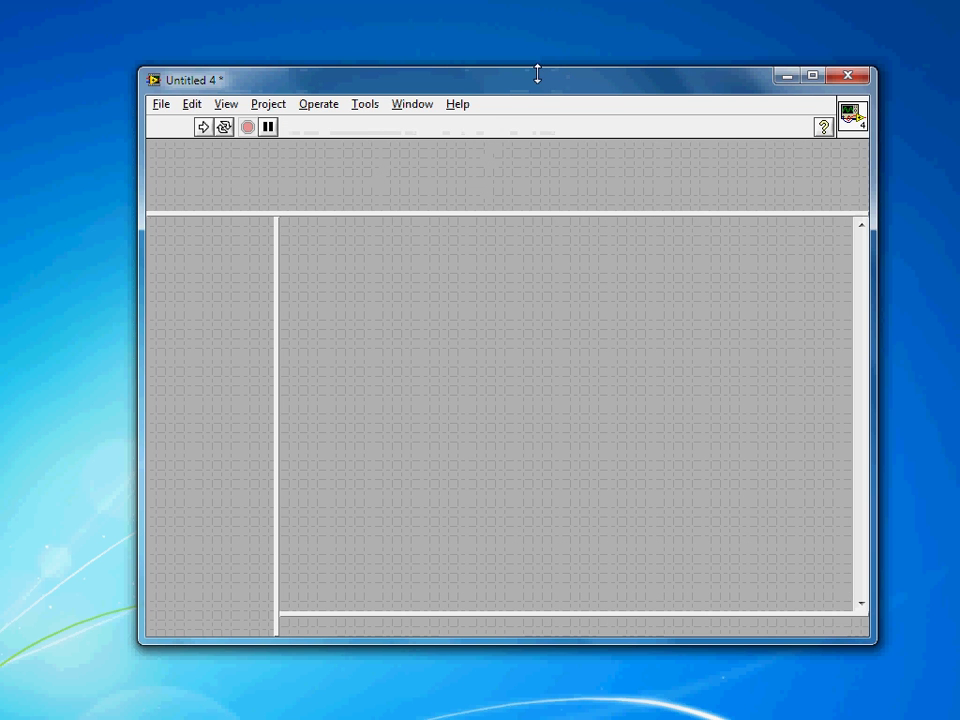
pyautogui.moveTo(532, 88)
pyautogui.mouseDown()
pyautogui.moveTo(459, 49)
pyautogui.moveTo(394, 36)
pyautogui.moveTo(405, 33)
pyautogui.mouseUp()
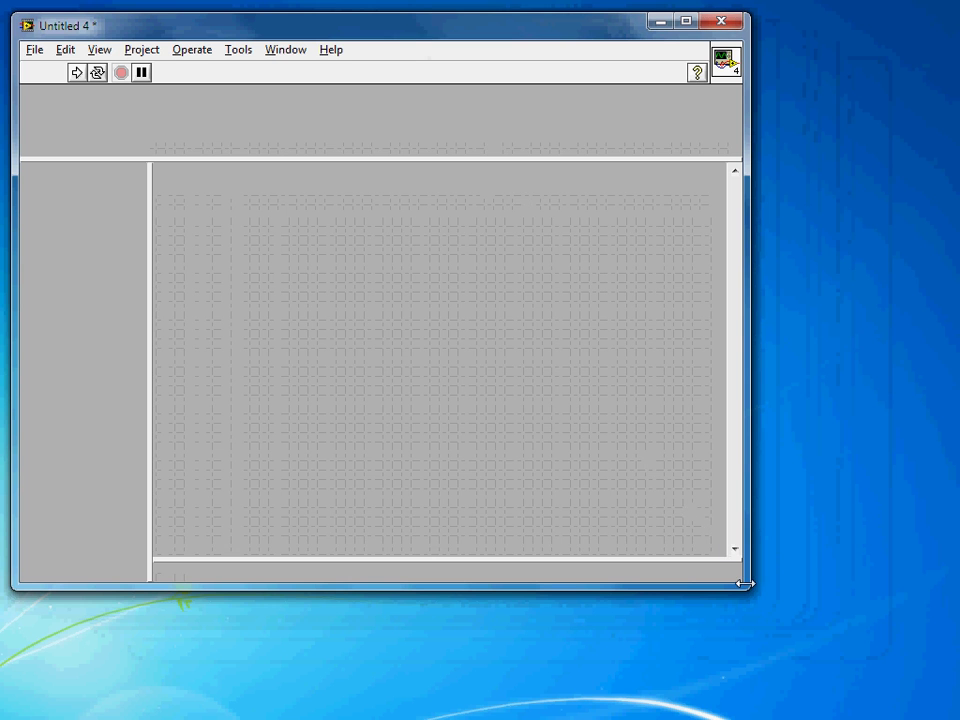
pyautogui.moveTo(748, 588)
pyautogui.mouseDown()
pyautogui.moveTo(879, 690)
pyautogui.moveTo(922, 702)
pyautogui.mouseUp()
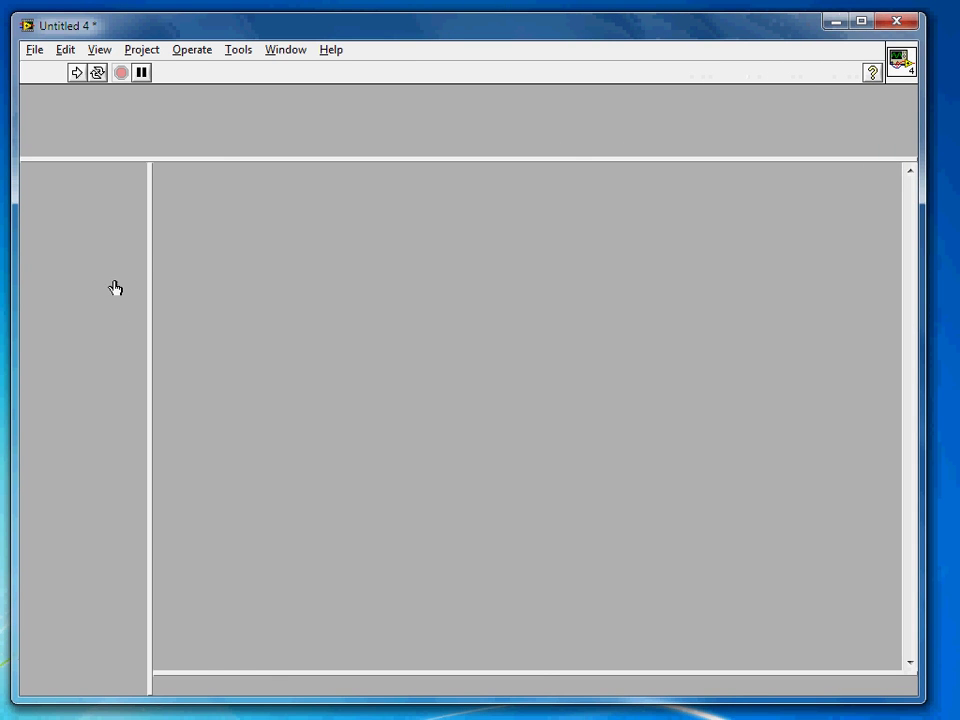
pyautogui.moveTo(922, 702)
pyautogui.mouseDown()
pyautogui.moveTo(864, 598)
pyautogui.moveTo(881, 404)
pyautogui.moveTo(903, 697)
pyautogui.moveTo(931, 704)
pyautogui.mouseUp()
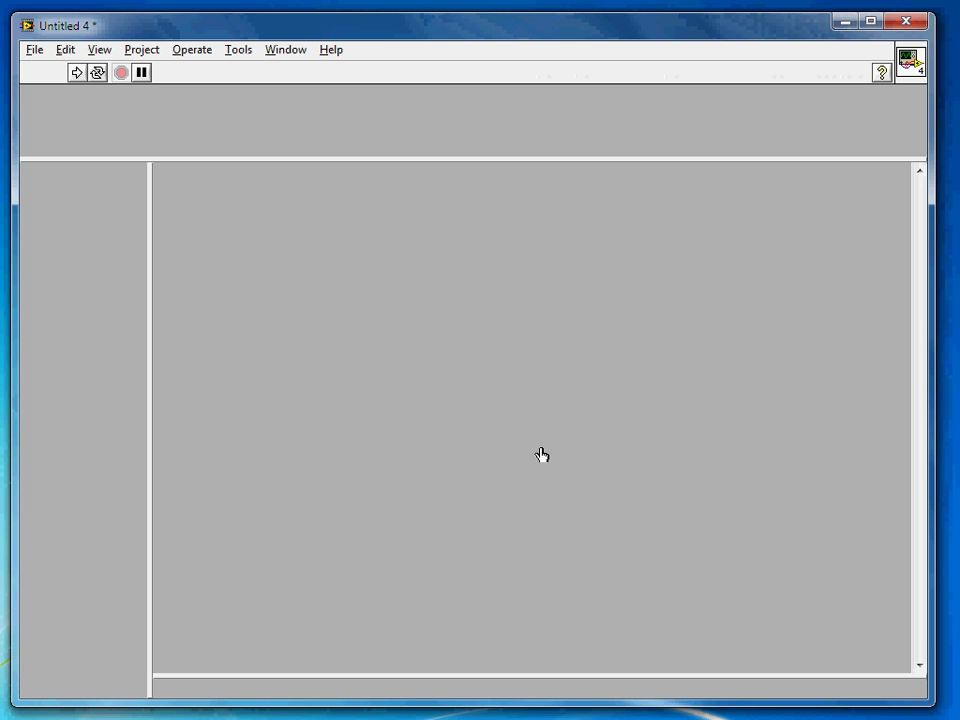
# Return to edit mode and place a Waveform Graph in the main pane.
pyautogui.hotkey('ctrl', 'm')
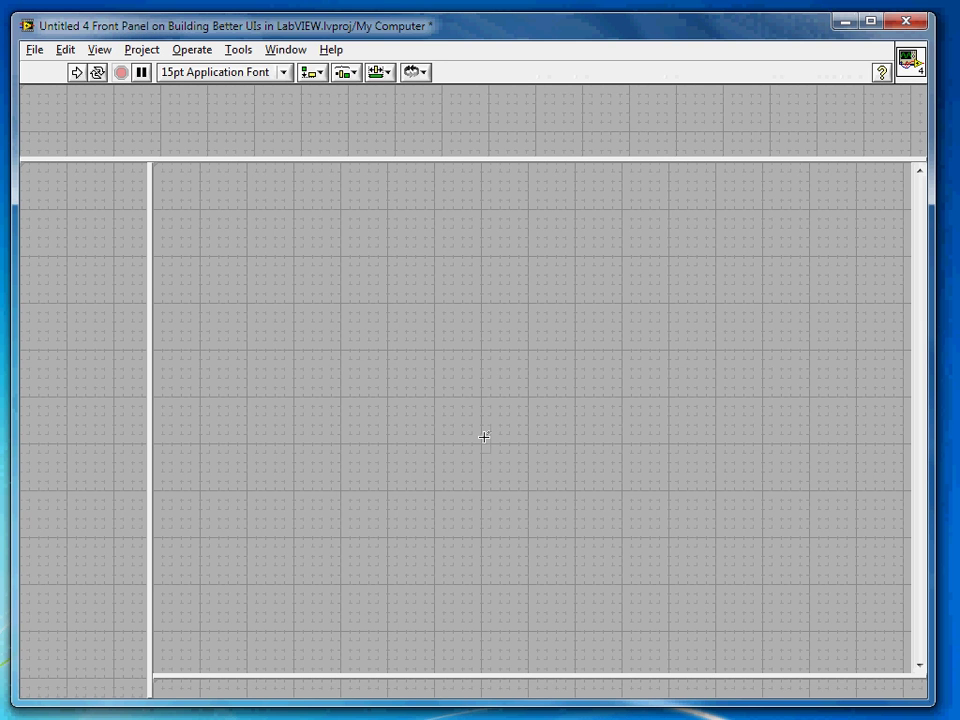
pyautogui.rightClick(423, 366)
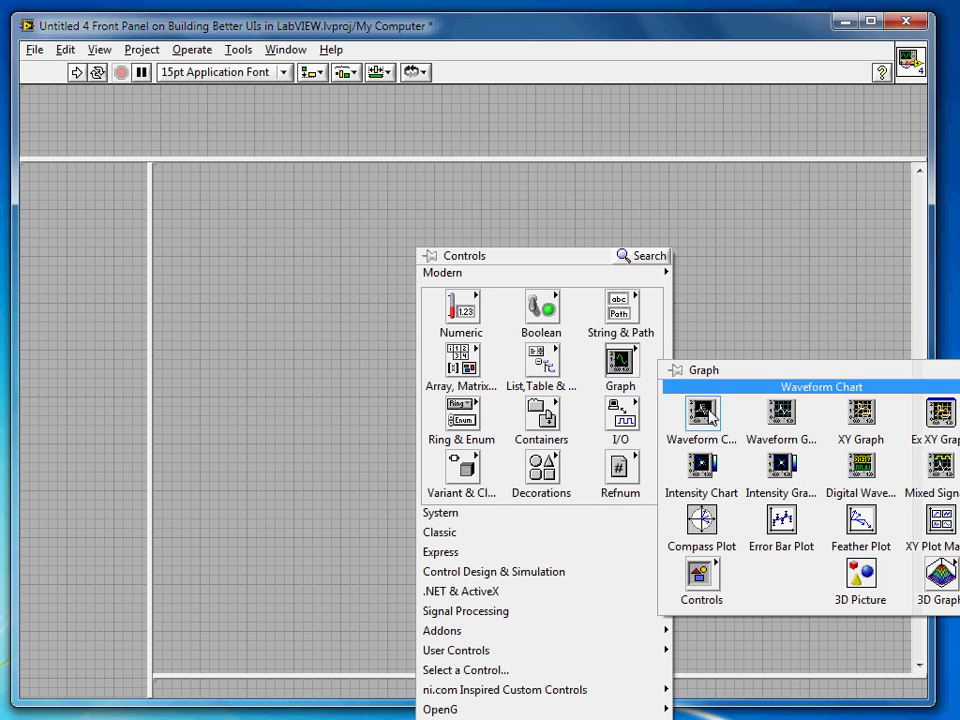
pyautogui.click(784, 411)
pyautogui.click(381, 367)
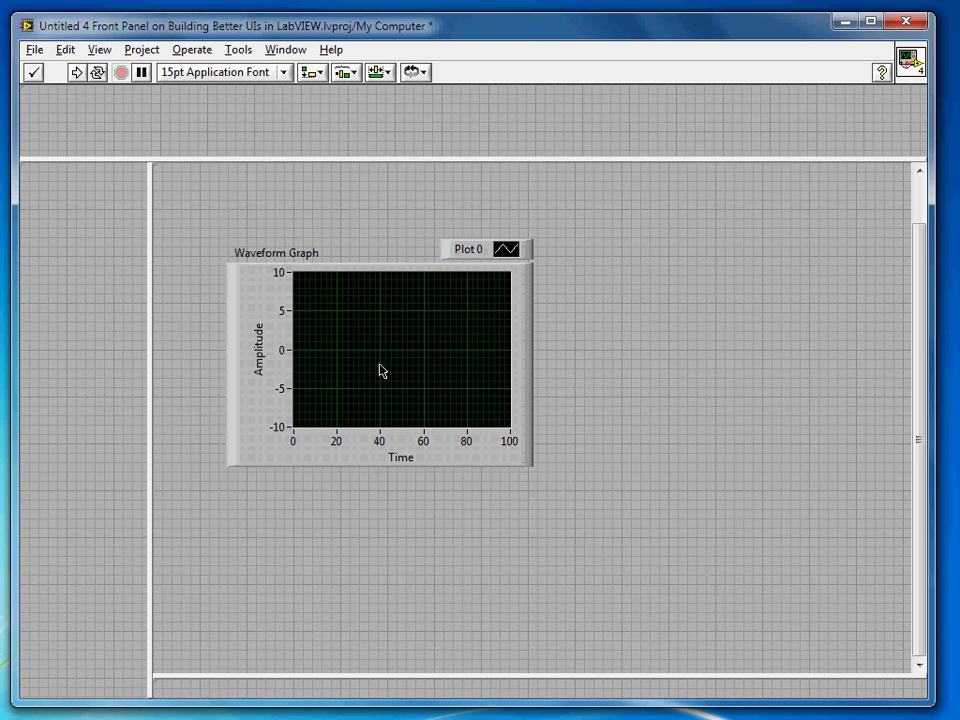
pyautogui.click(669, 422)
# Enable Scale Object with Pane on the graph and apply Fit Control to Pane.
pyautogui.rightClick(252, 308)
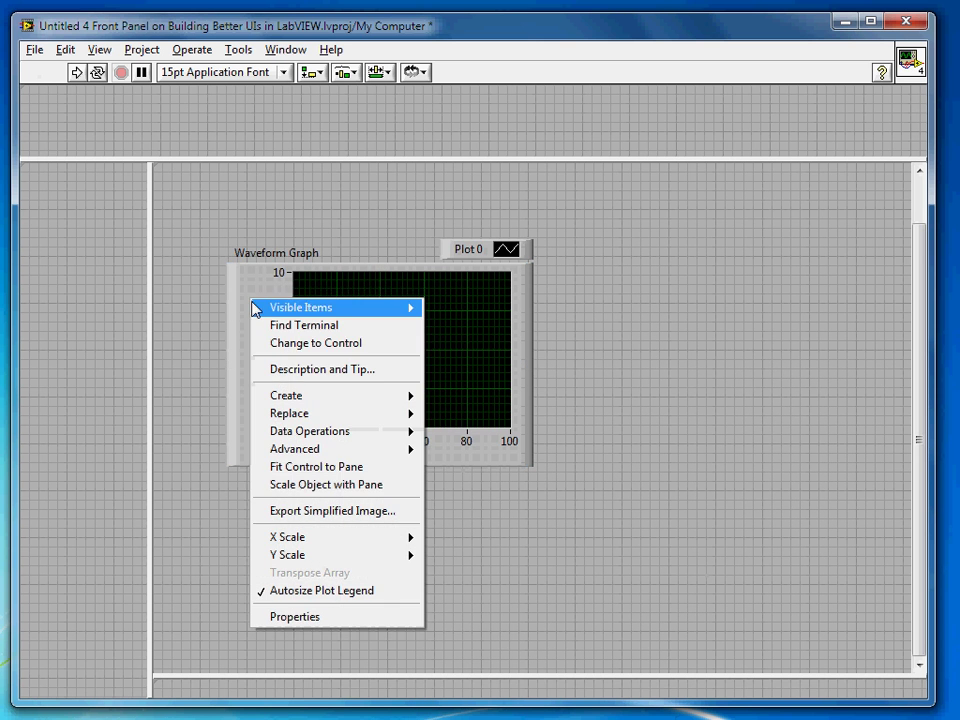
pyautogui.click(383, 490)
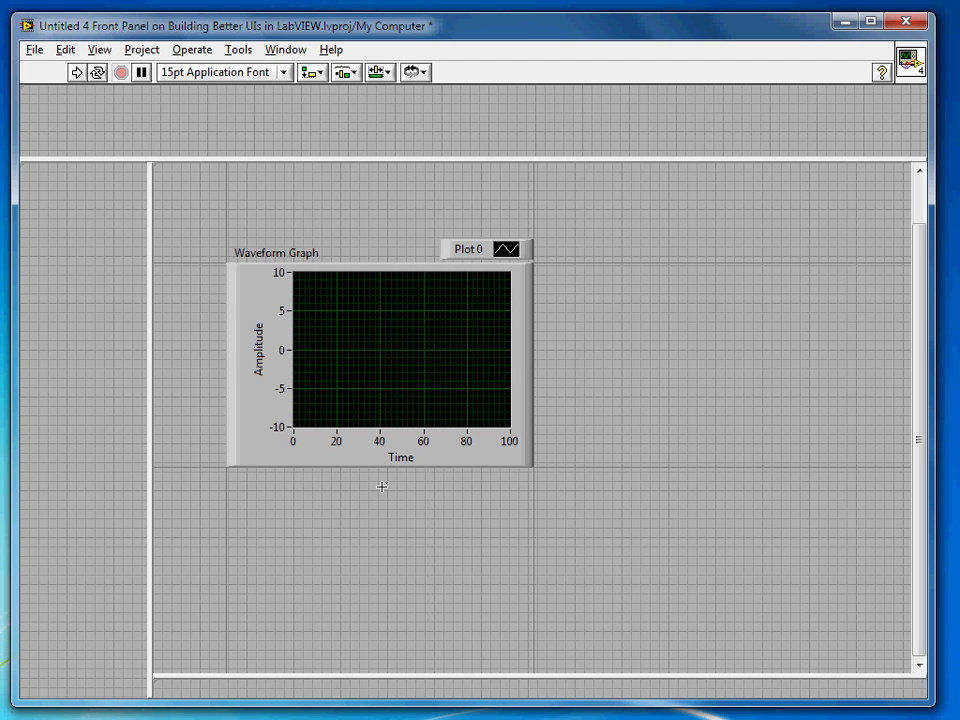
pyautogui.click(528, 460)
pyautogui.rightClick(253, 308)
pyautogui.click(327, 470)
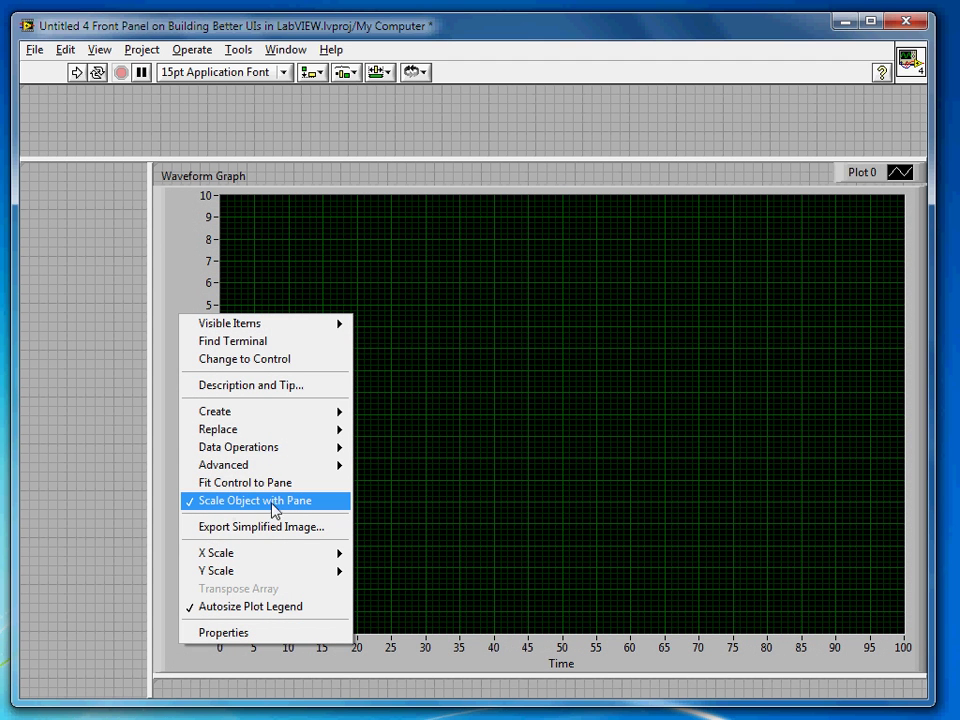
pyautogui.click(79, 238)
pyautogui.click(649, 600)
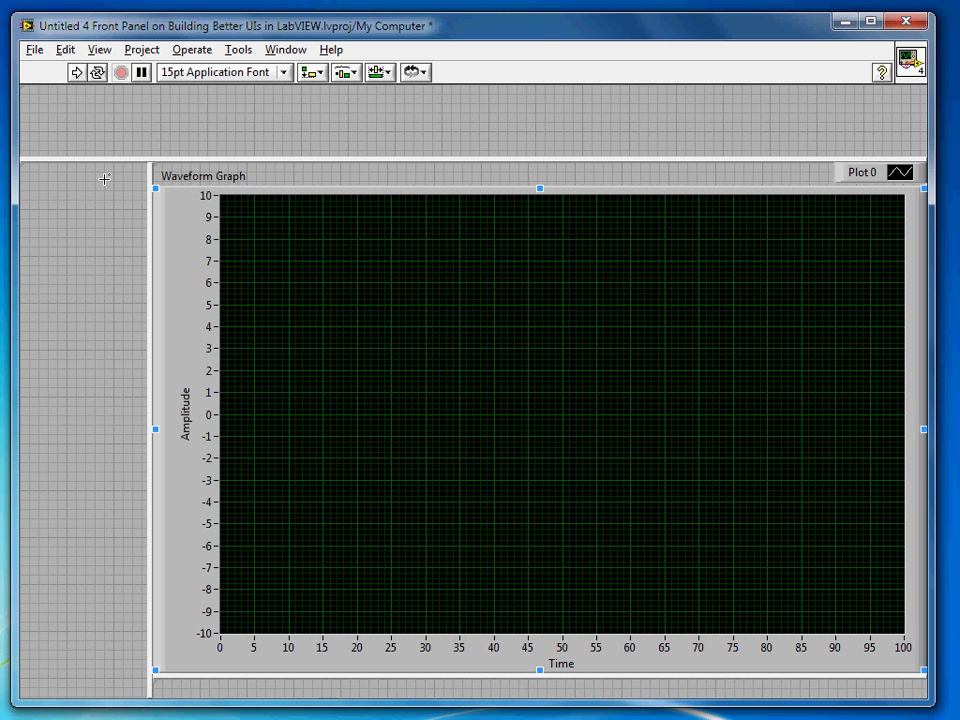
# Run the panel, narrow and shorten the window, then enlarge it to watch the graph rescale.
pyautogui.hotkey('ctrl', 'm')
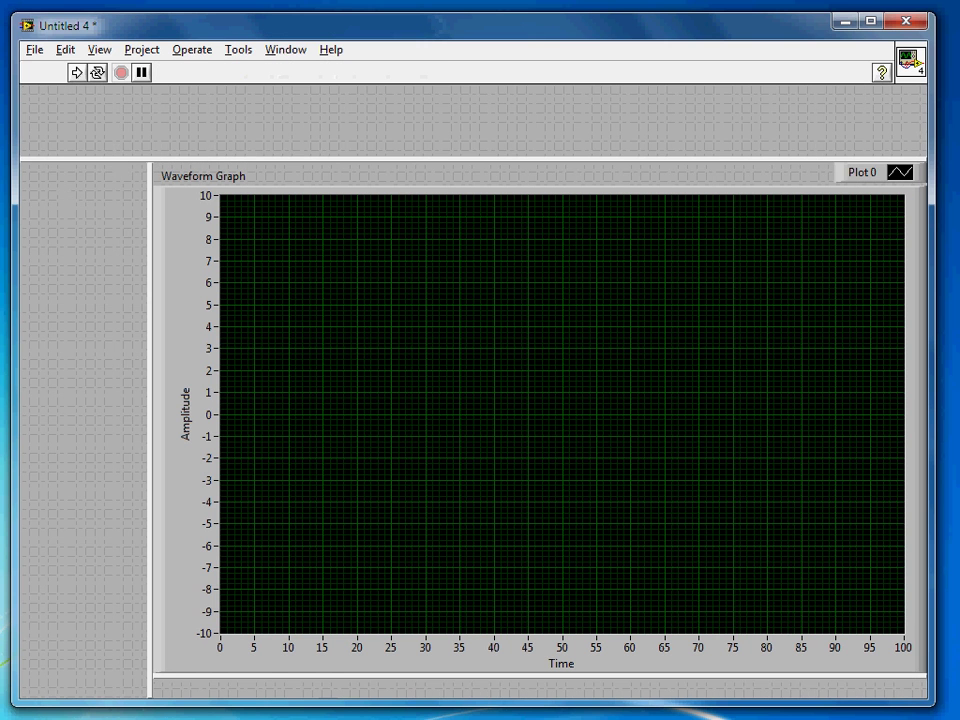
pyautogui.moveTo(932, 688); pyautogui.dragTo(612, 688)
pyautogui.moveTo(537, 707); pyautogui.dragTo(516, 440)
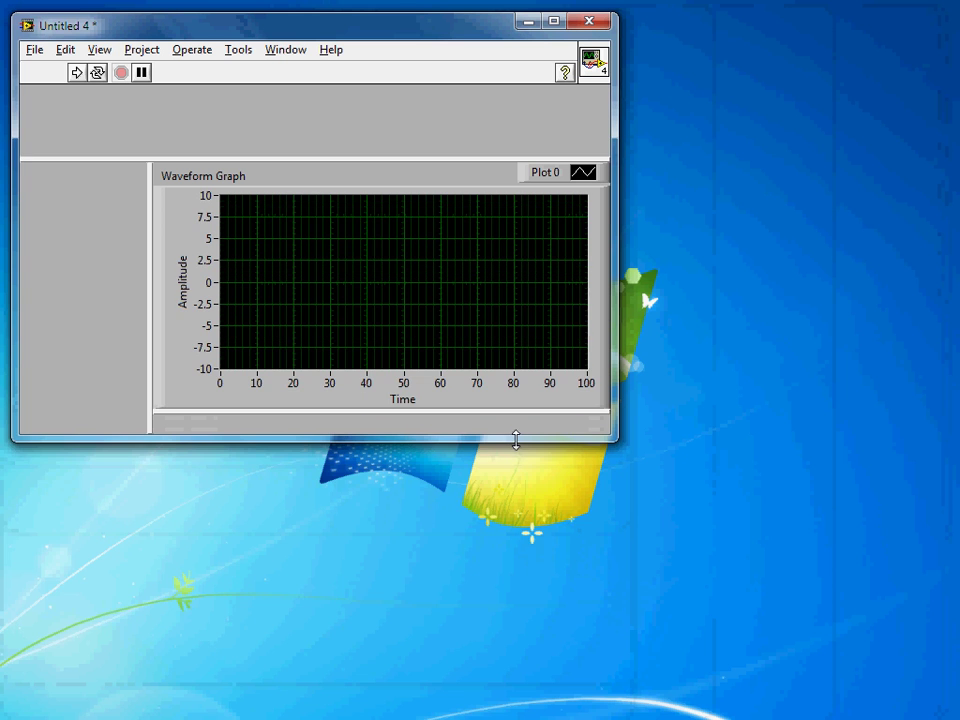
pyautogui.moveTo(612, 437)
pyautogui.mouseDown()
pyautogui.moveTo(929, 613)
pyautogui.moveTo(938, 697)
pyautogui.mouseUp()
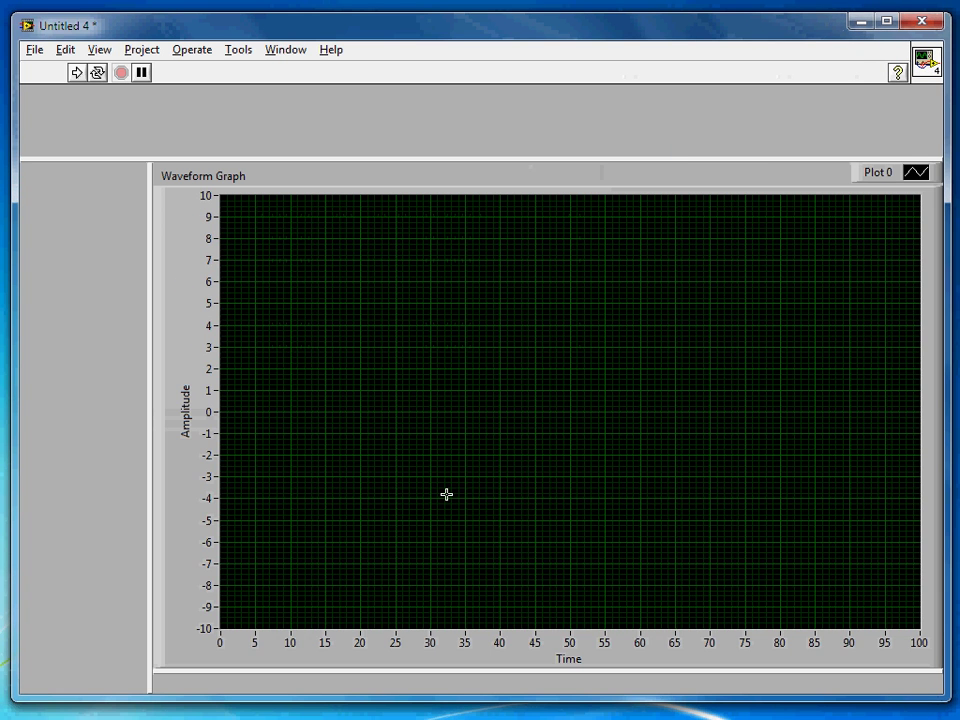